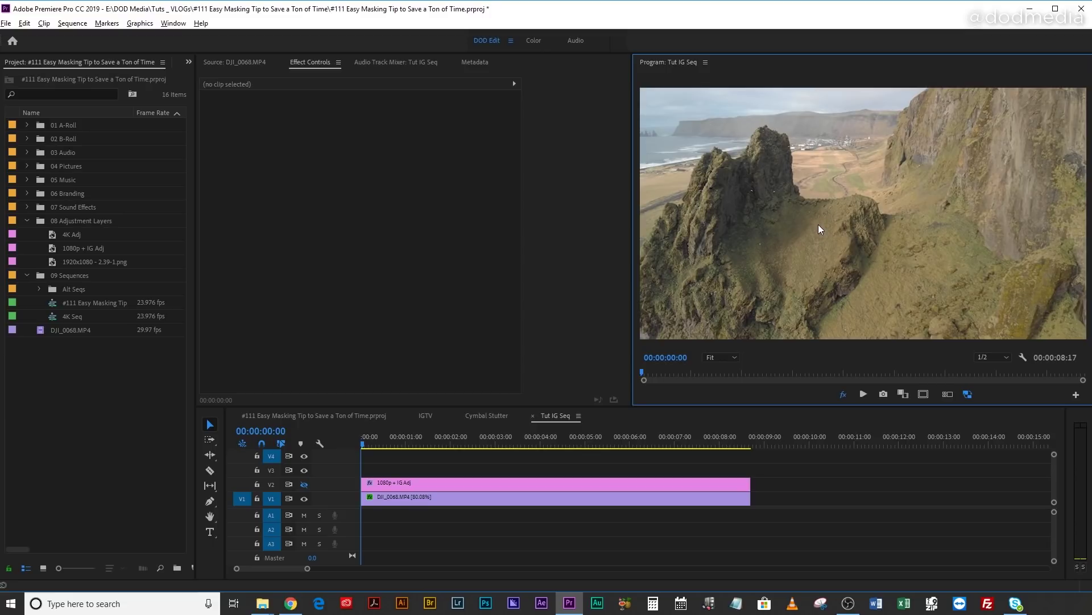
- Compare the graded and original drone footage with Global FX Mute, then play the graded sequence from the start
click(841, 395)
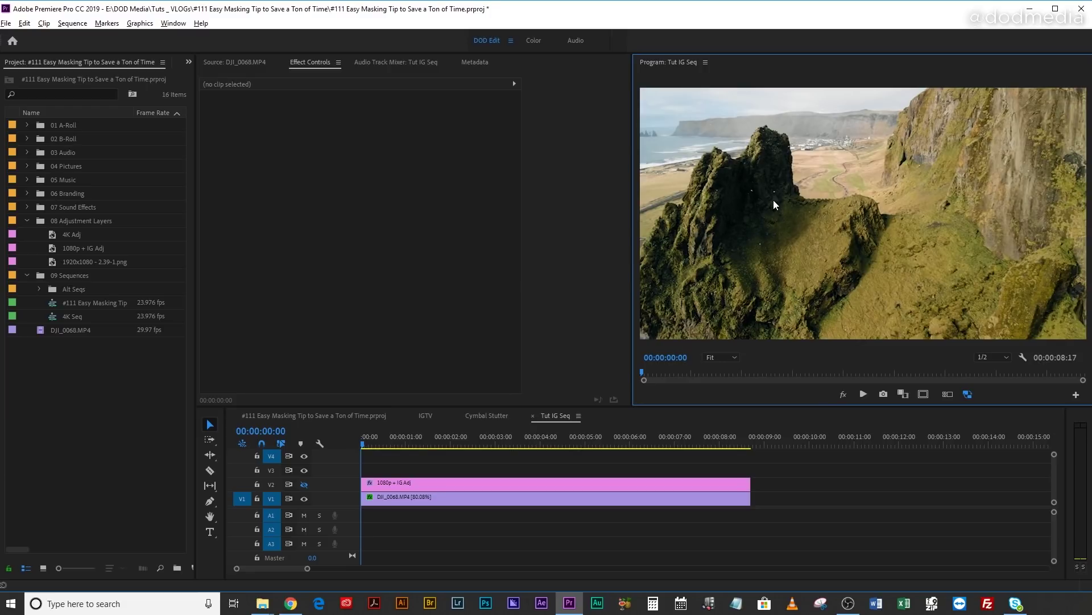
click(845, 394)
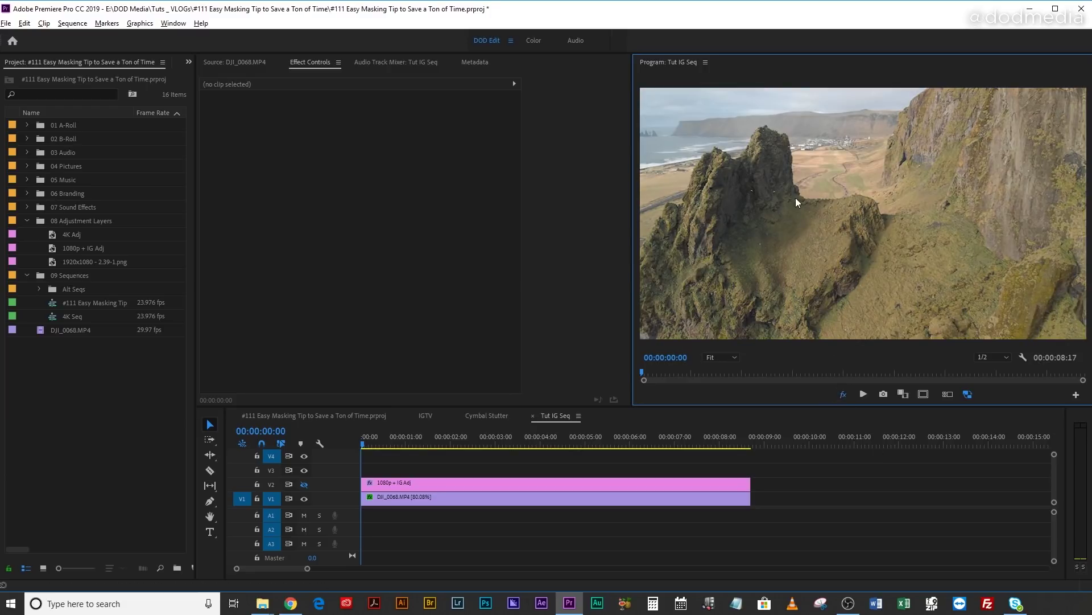
click(848, 395)
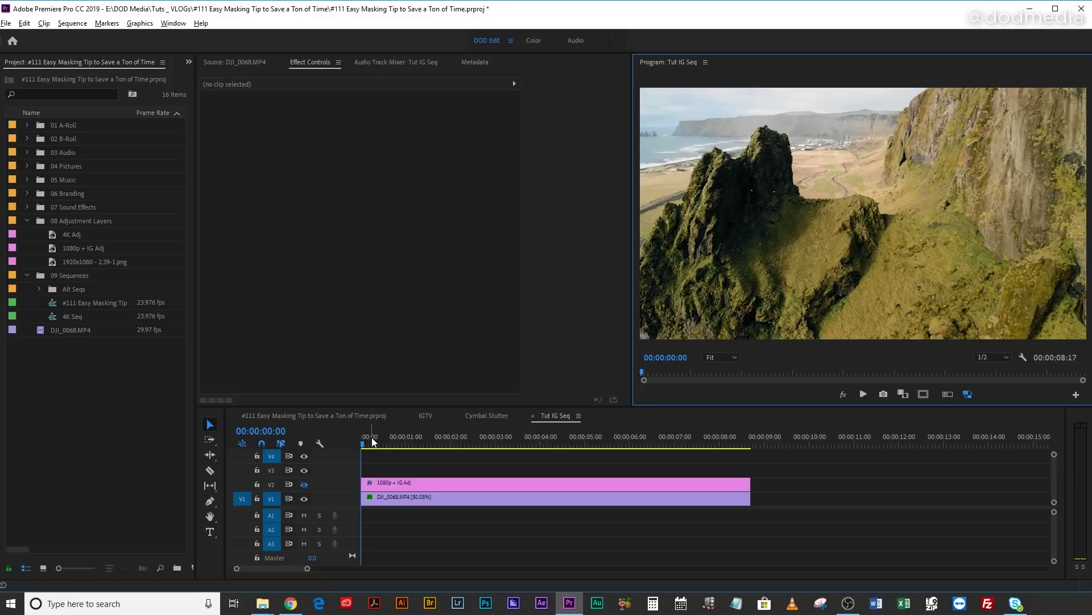
key(space)
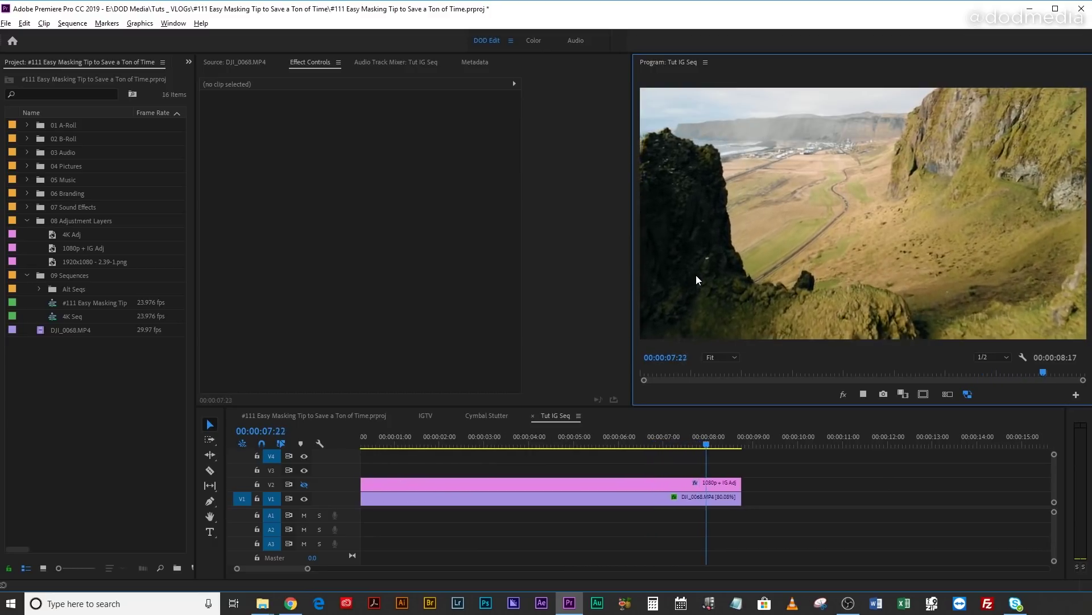
key(Home)
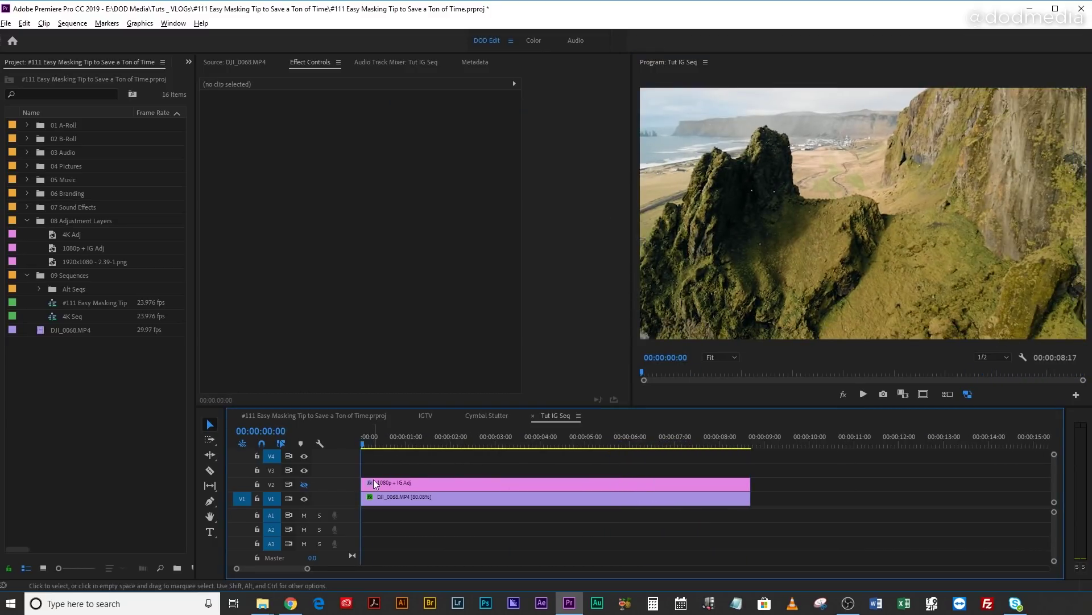
- Turn on the V2 adjustment layer track, hiding it once to compare before re-enabling it
click(304, 485)
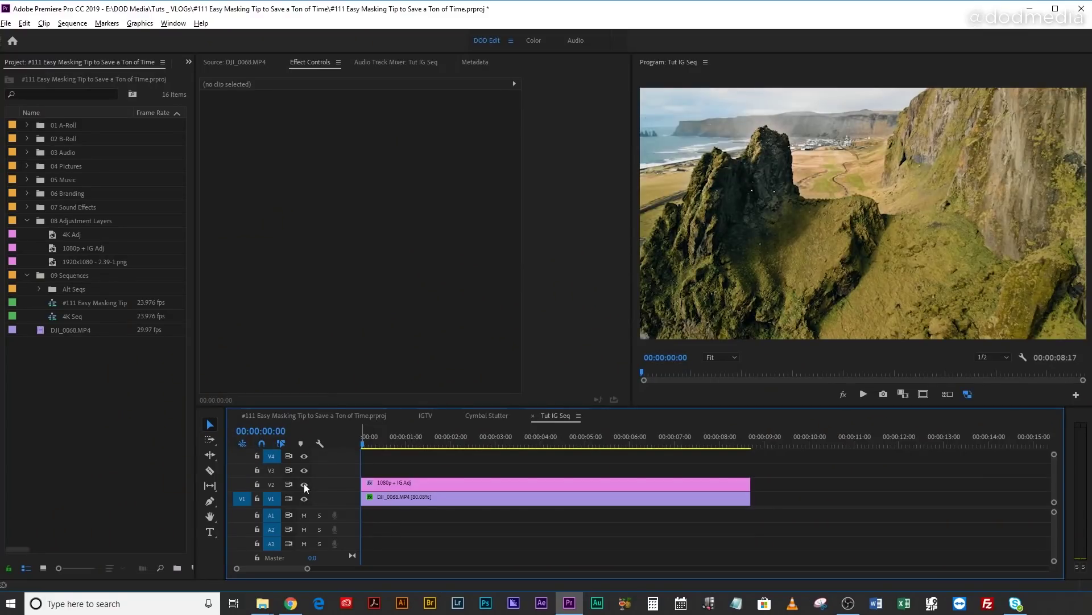
click(303, 483)
click(304, 483)
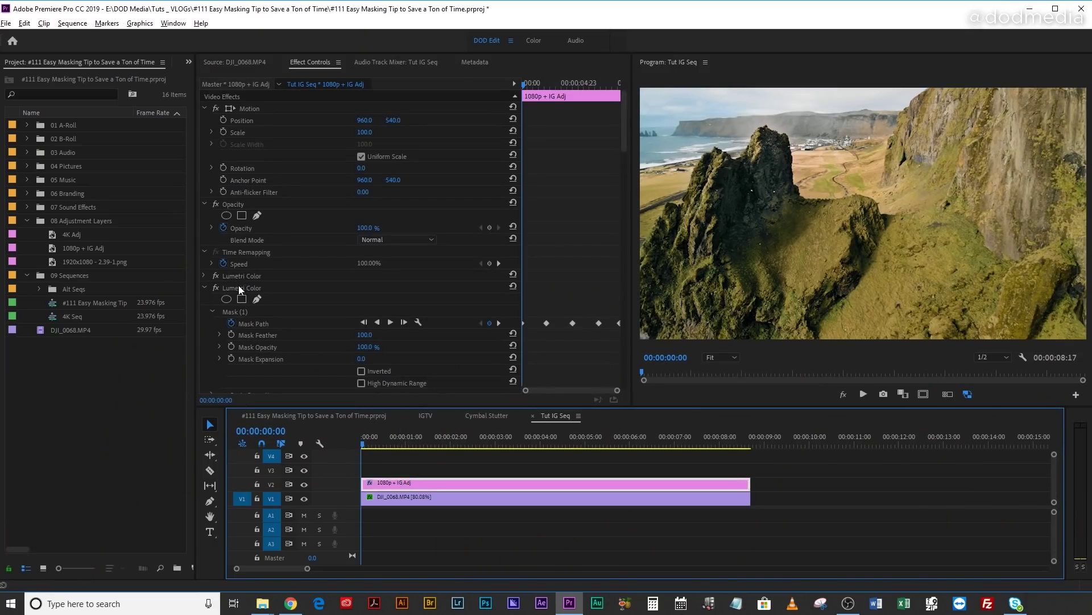
- Compare each Lumetri Color effect on the adjustment layer by switching it off and back on
click(216, 275)
click(215, 275)
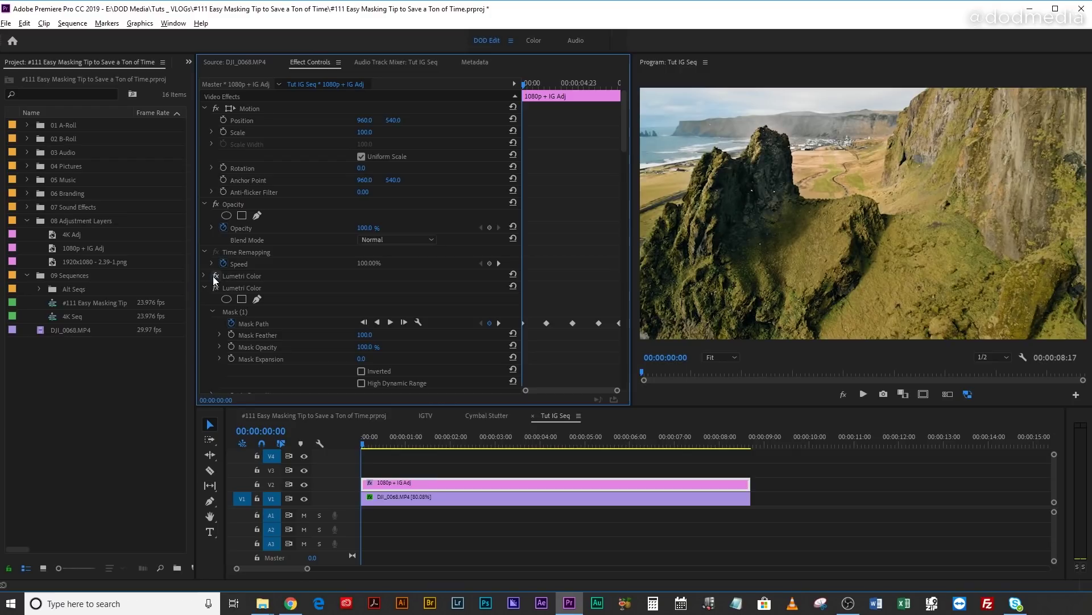
click(216, 287)
click(217, 288)
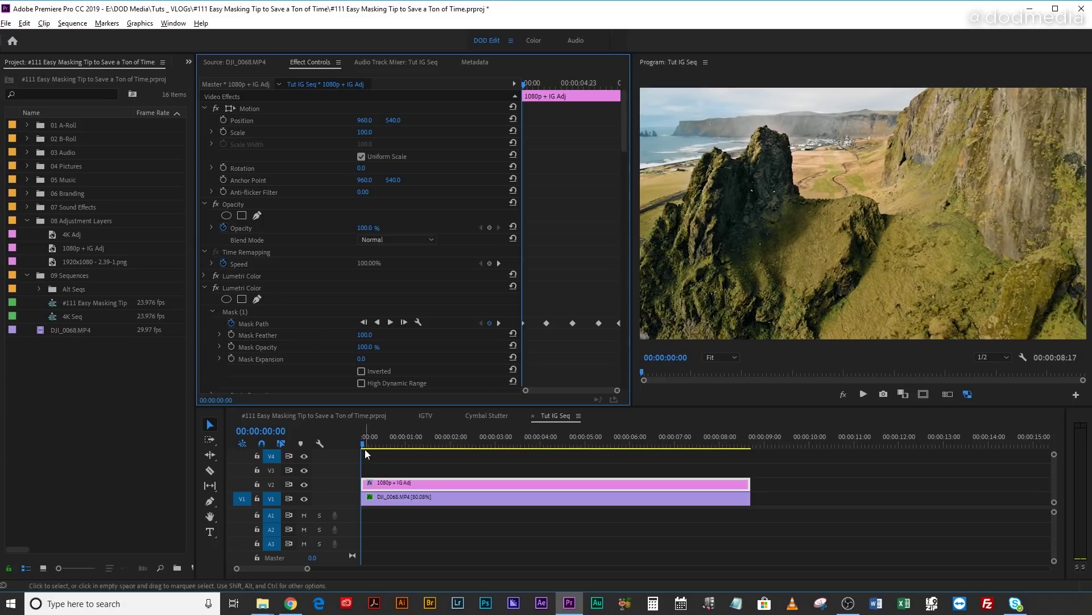
- Scrub the clip to preview the keyframed mask, then delete the old adjustment layer clip
drag(373, 445, 668, 445)
key(Home)
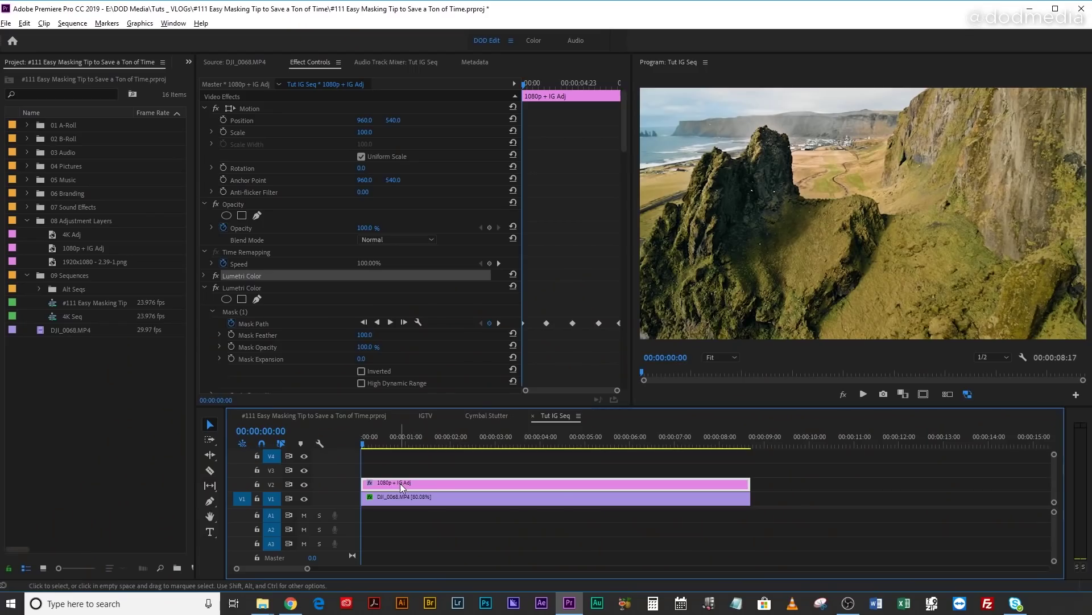
key(Delete)
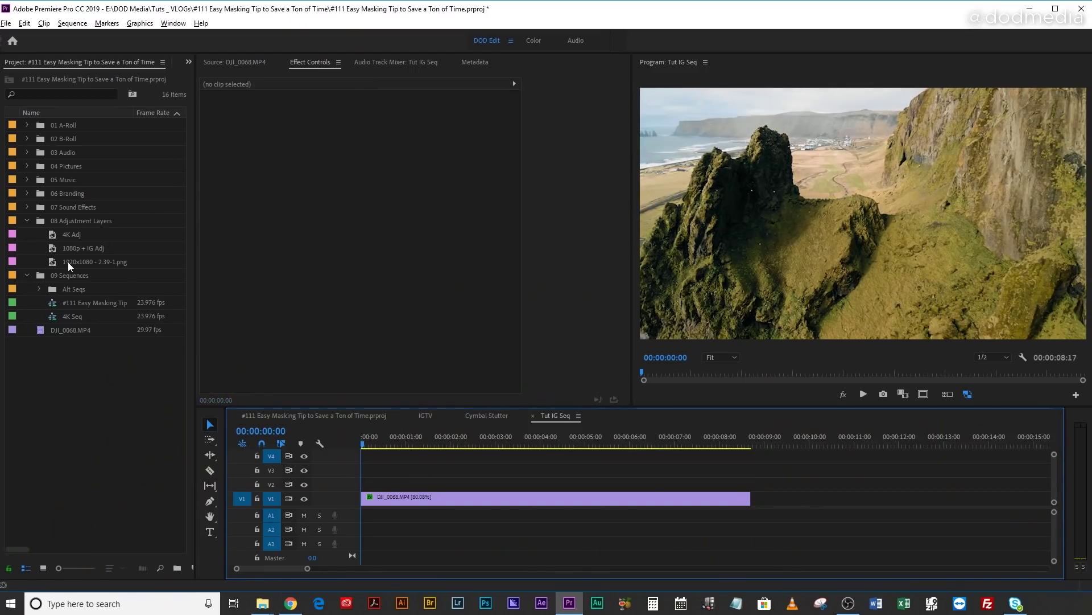
- Place a fresh 1080p + IG Adj adjustment layer on V2 and extend it to the drone clip's end
drag(67, 248, 378, 486)
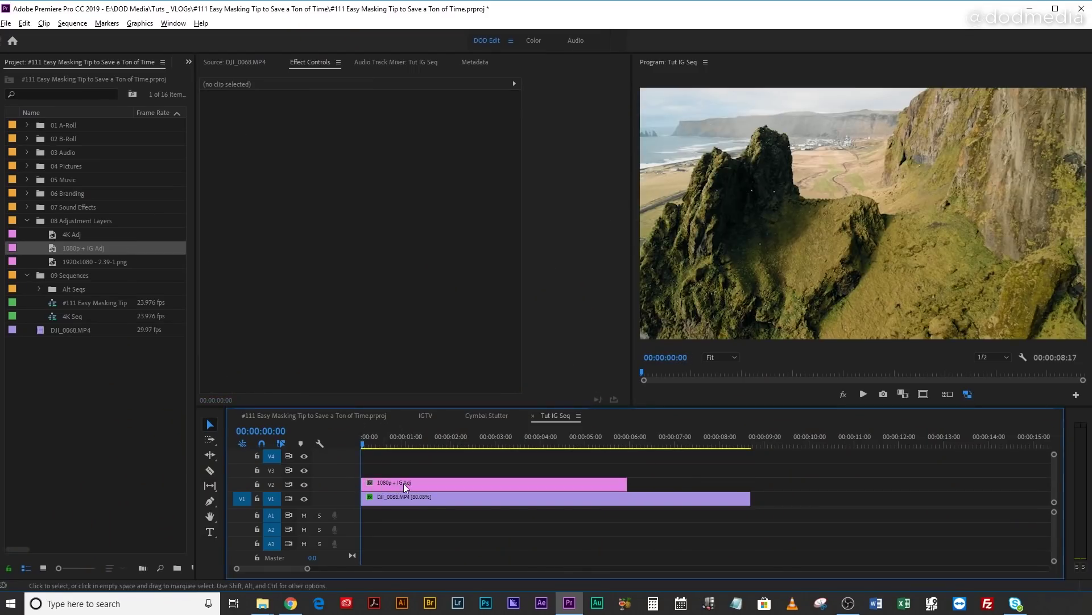
click(404, 483)
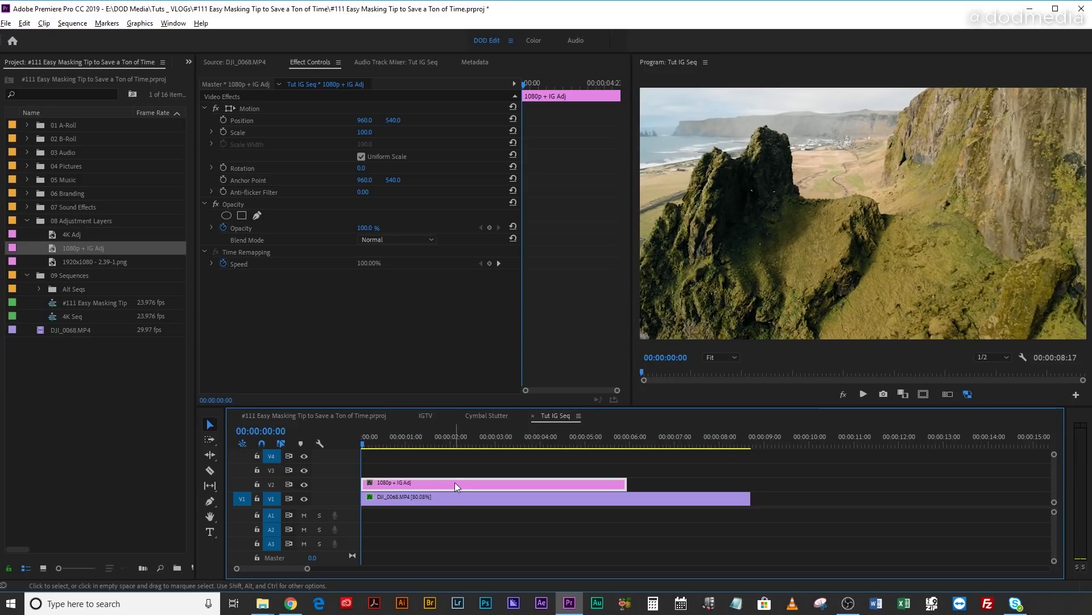
drag(626, 483, 750, 484)
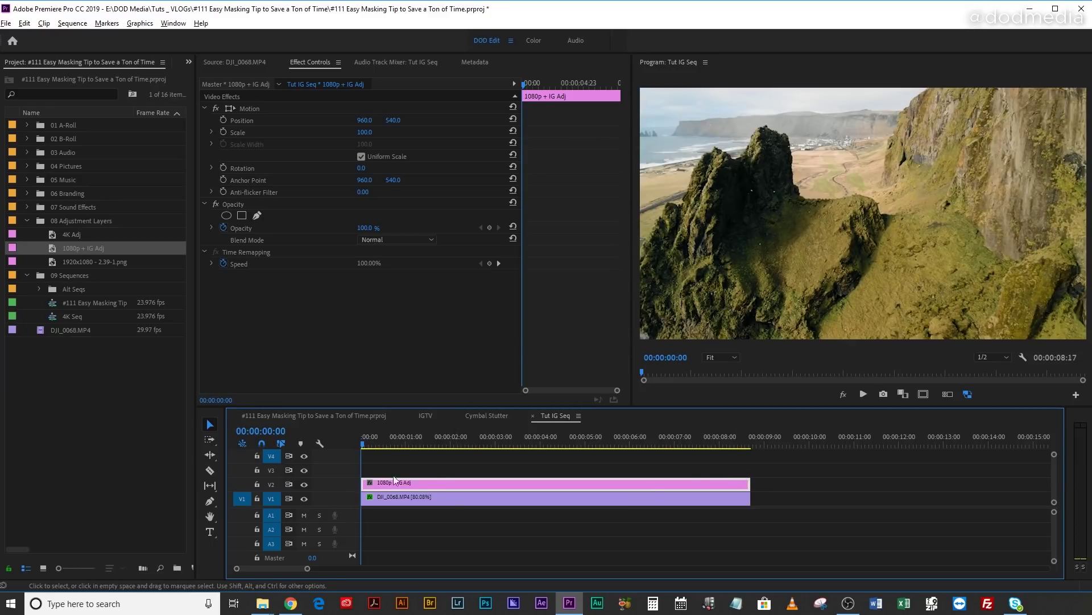
- In the Color workspace, set exposure 0.7, shadows 43.3, tint 29.4 and temperature 20.9
click(538, 41)
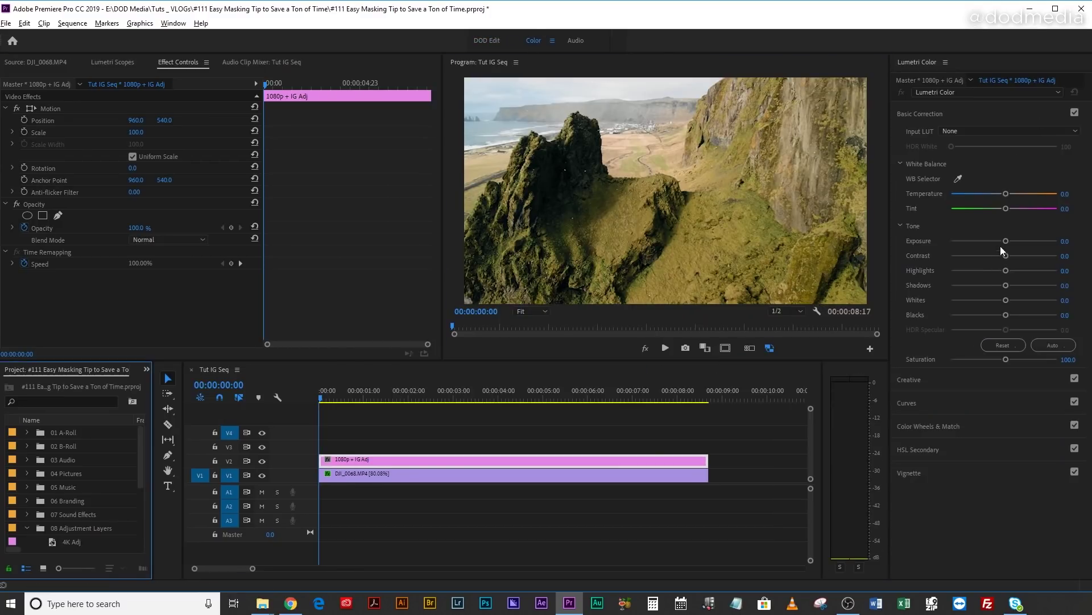
drag(1006, 240, 1012, 241)
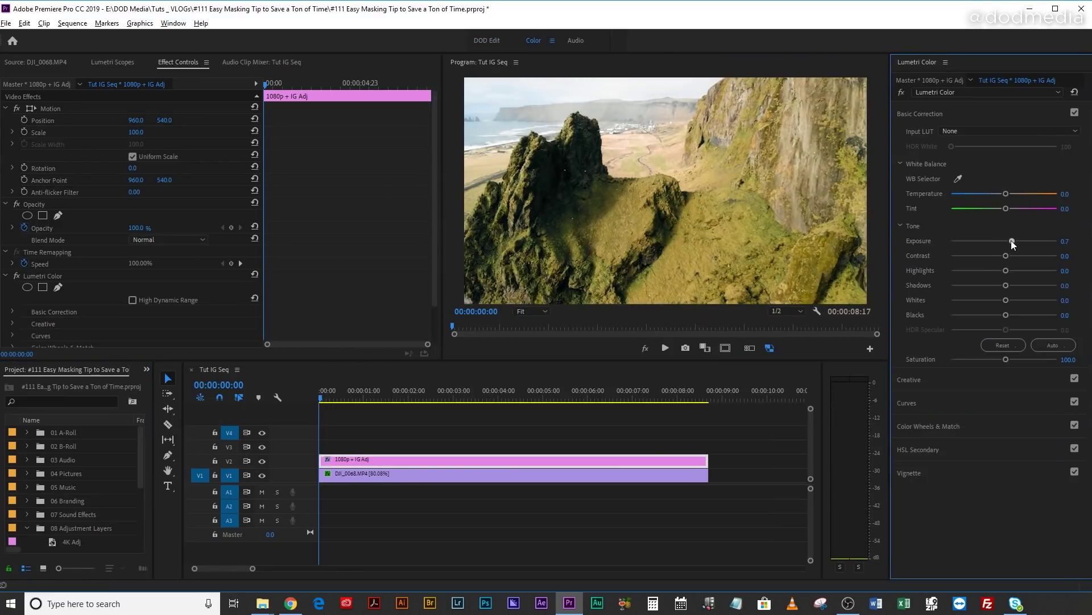
drag(1023, 287, 1031, 285)
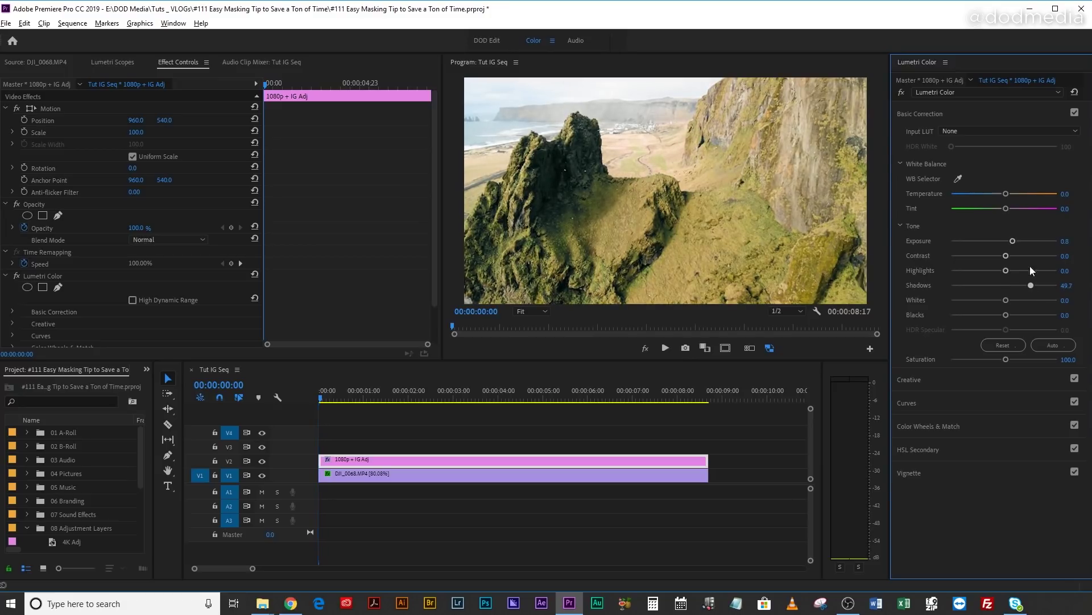
click(1019, 207)
click(1016, 195)
- Pull down both the low and high ends of the Sat vs Sat curve
click(924, 401)
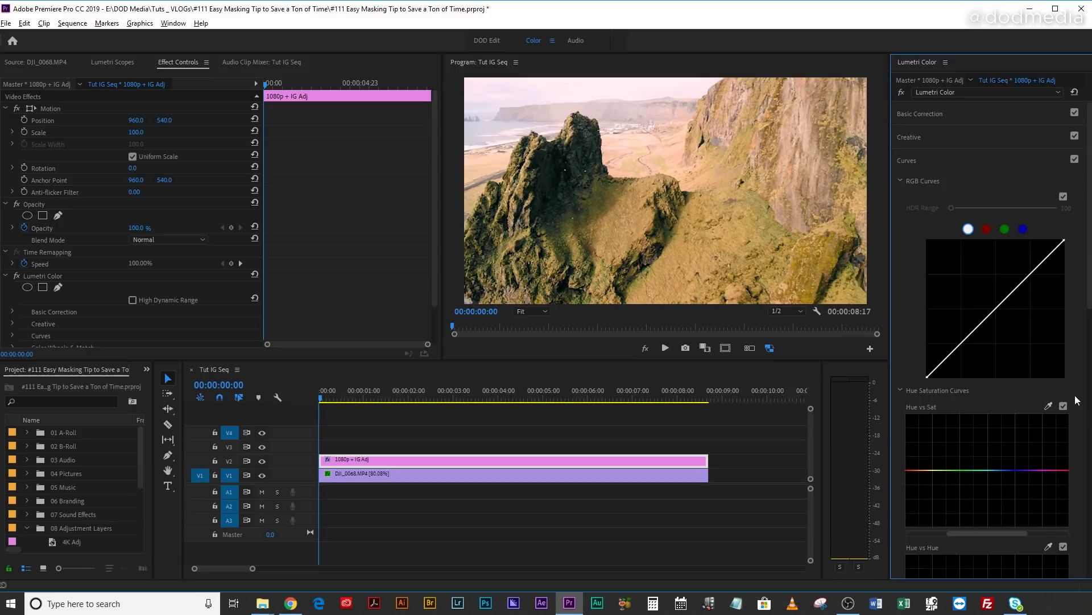
scroll(1077, 400, down, 10)
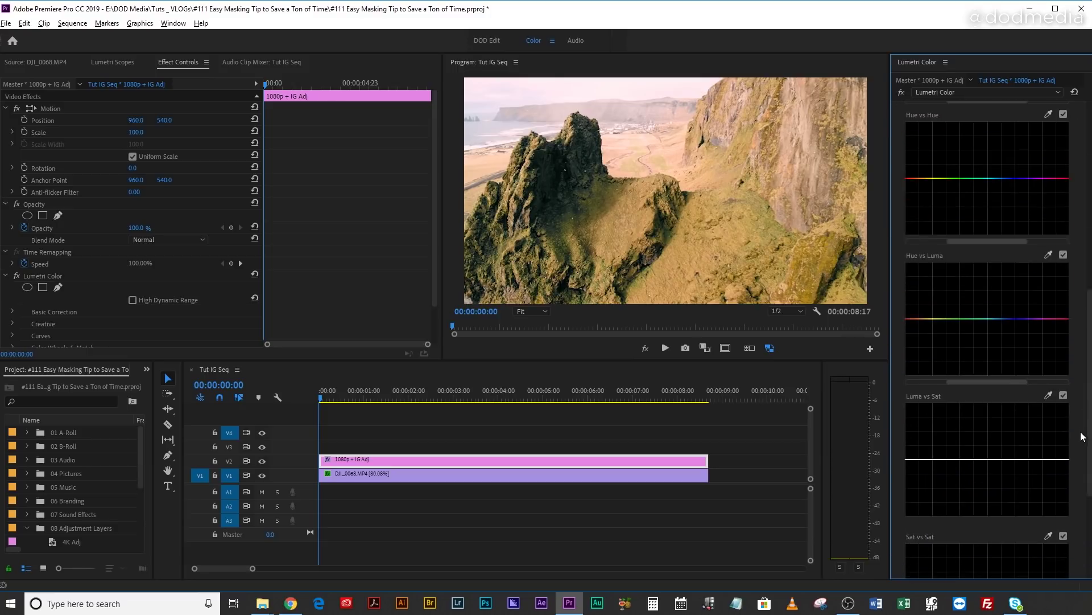
scroll(1083, 437, down, 5)
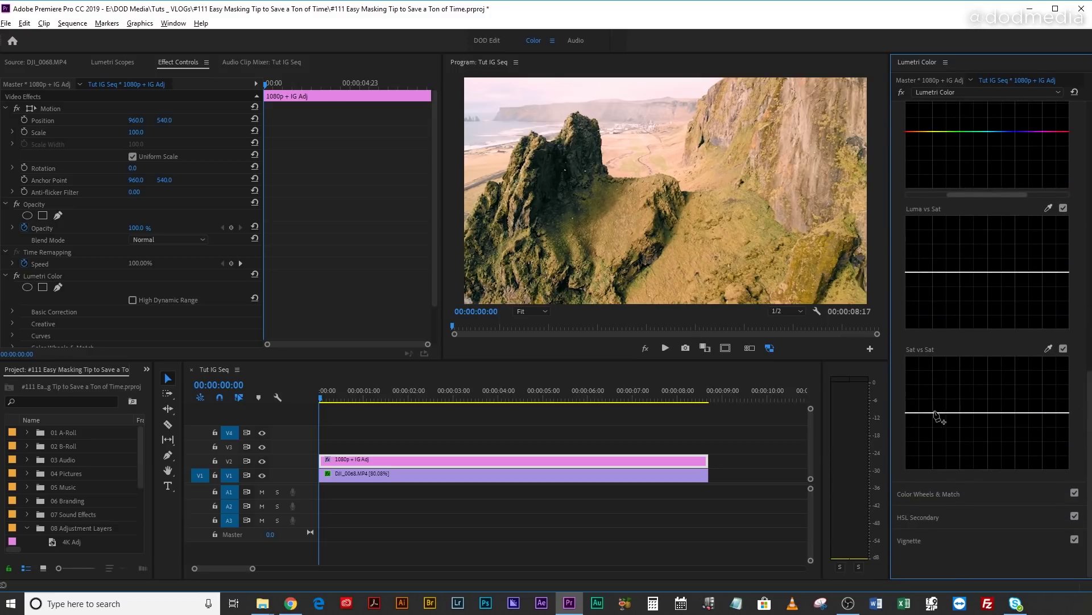
click(933, 412)
drag(909, 414, 907, 468)
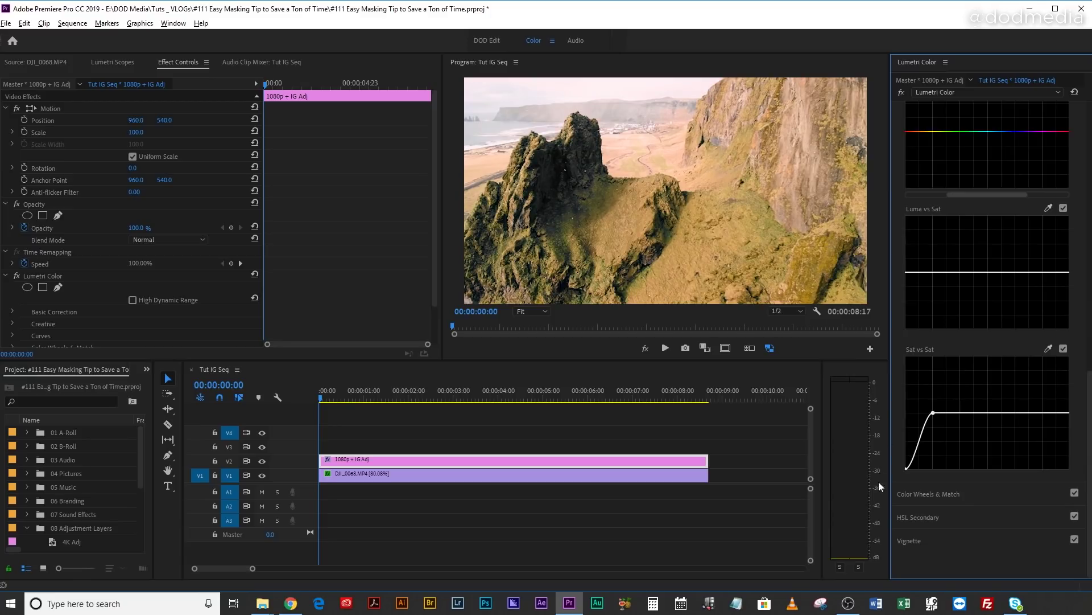
click(1043, 412)
drag(1069, 413, 1069, 514)
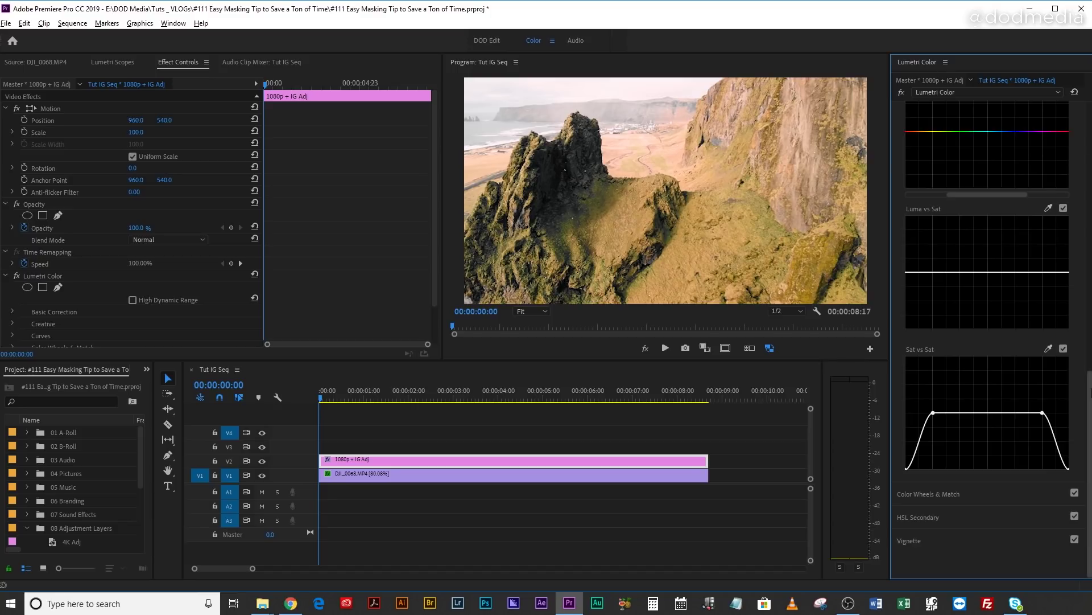
scroll(1089, 375, up, 6)
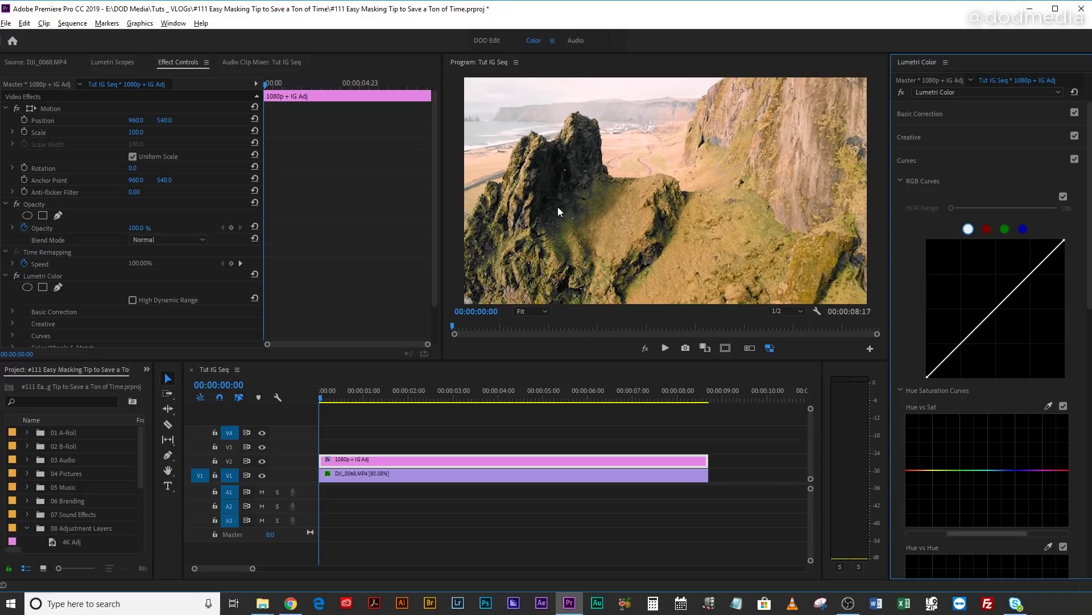
click(492, 40)
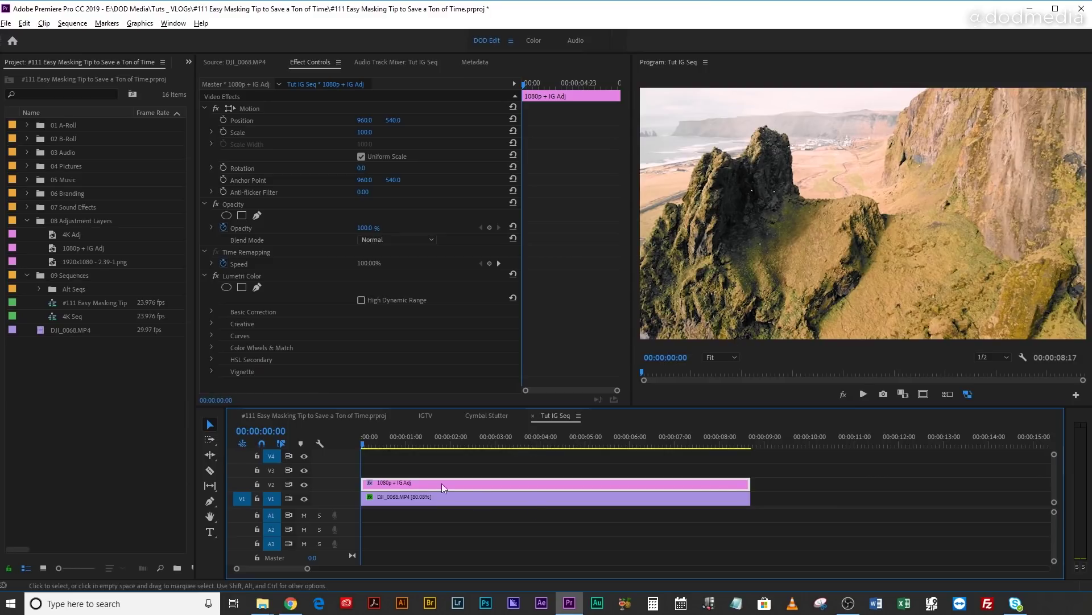
- Select the adjustment layer's Lumetri Color effect in Effect Controls for masking
click(246, 275)
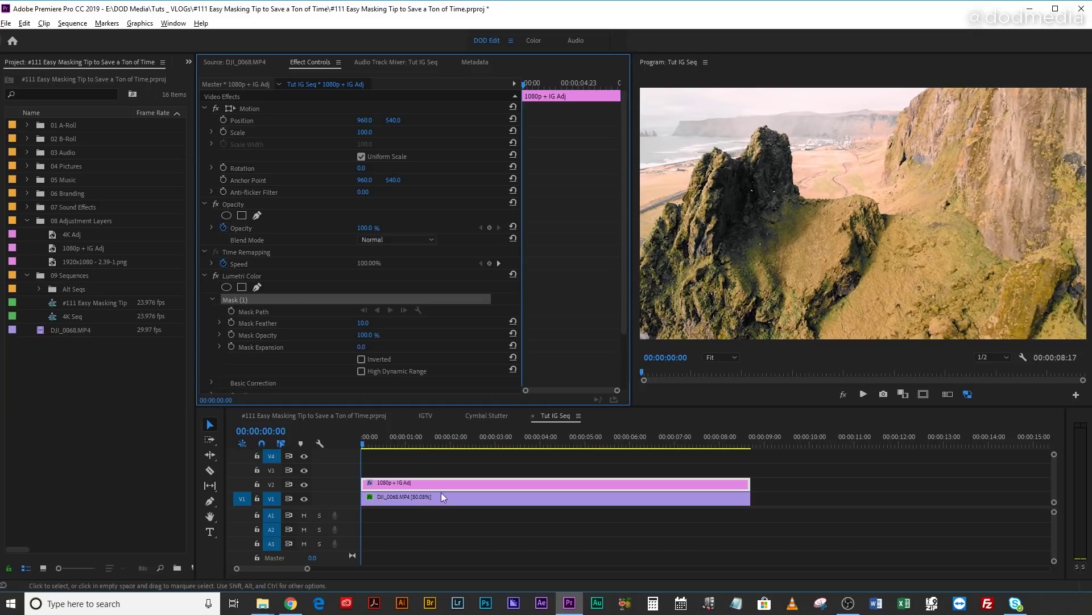
- Draw a closed pen mask tracing the tall rock in the Program monitor
click(799, 196)
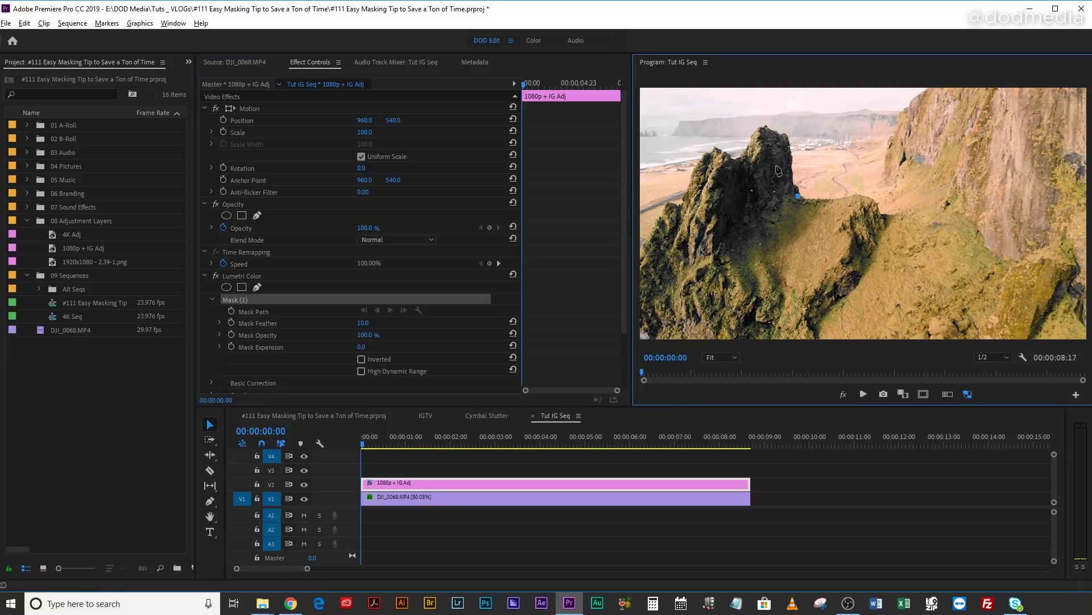
click(790, 174)
click(788, 147)
click(773, 134)
click(763, 136)
click(752, 170)
click(718, 184)
click(719, 220)
click(719, 247)
click(776, 227)
click(798, 196)
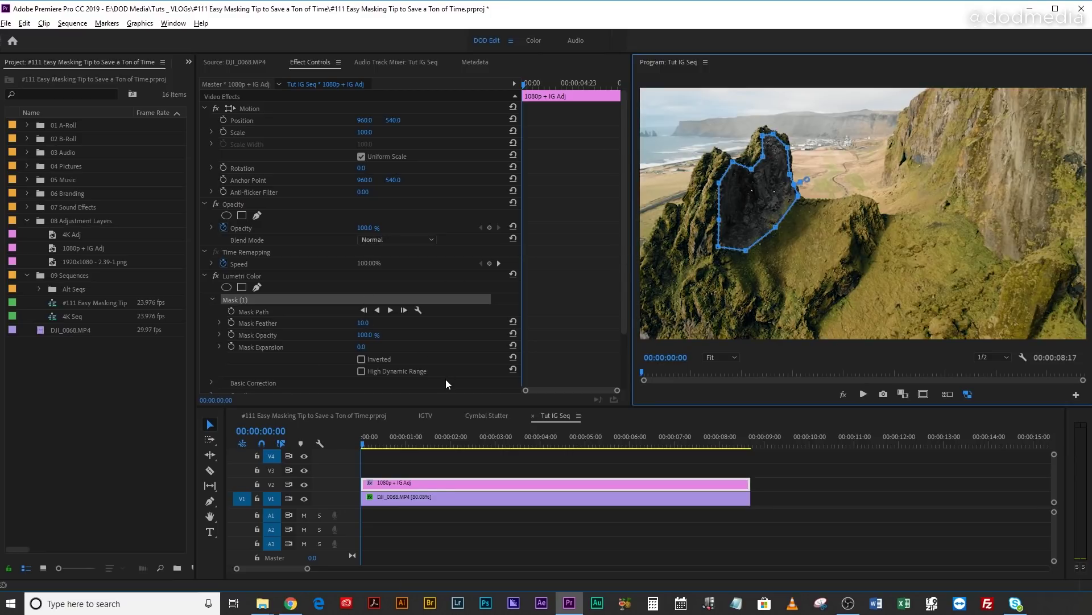
- Set Mask Feather to 100 and deselect the timeline clips
click(364, 323)
text(1000)
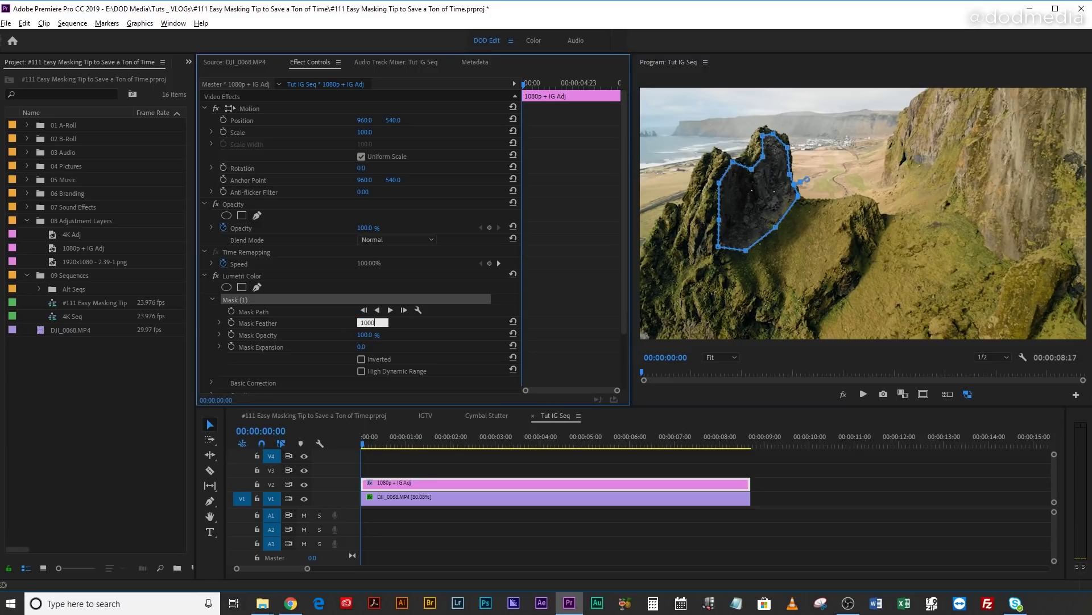
key(Return)
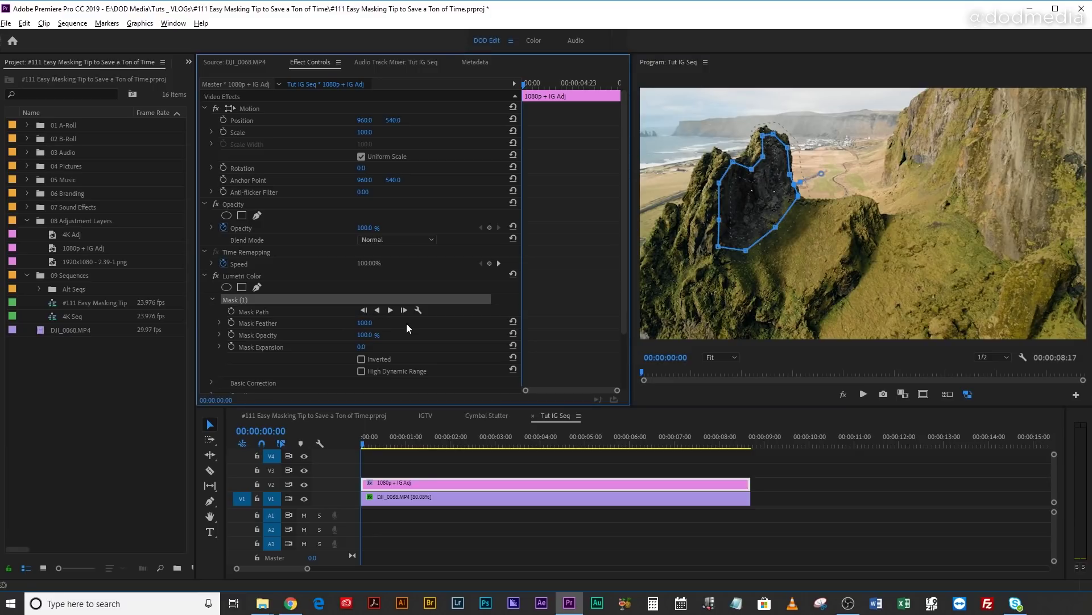
click(475, 459)
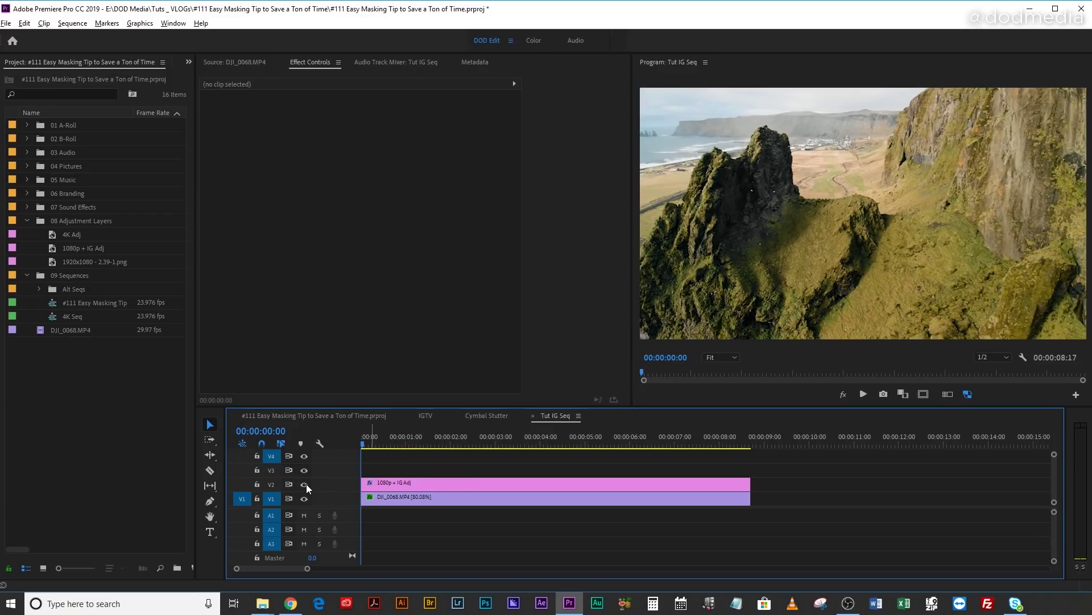
click(433, 484)
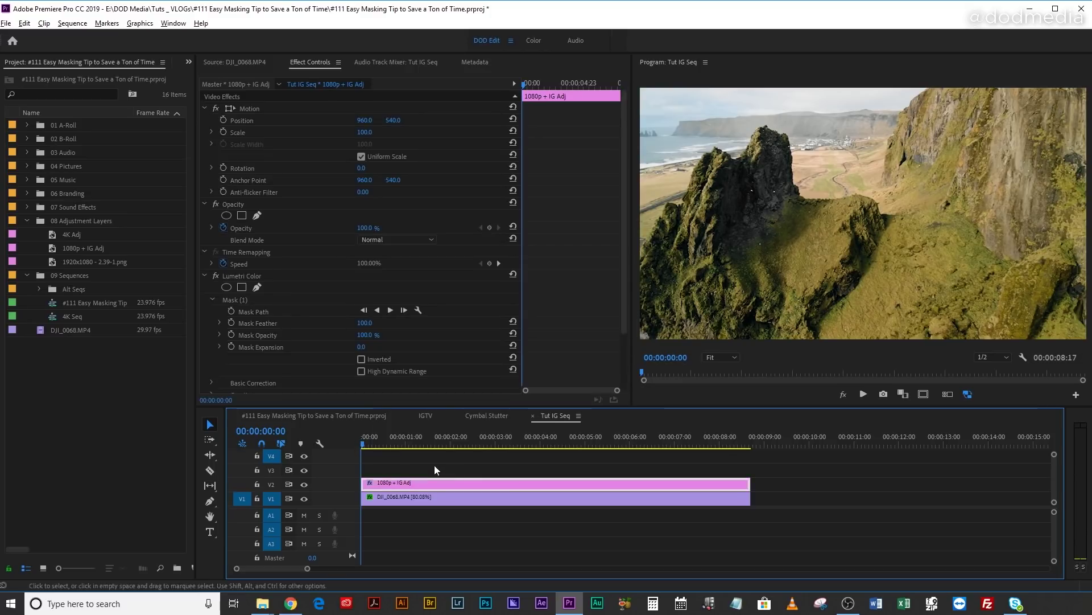
click(248, 299)
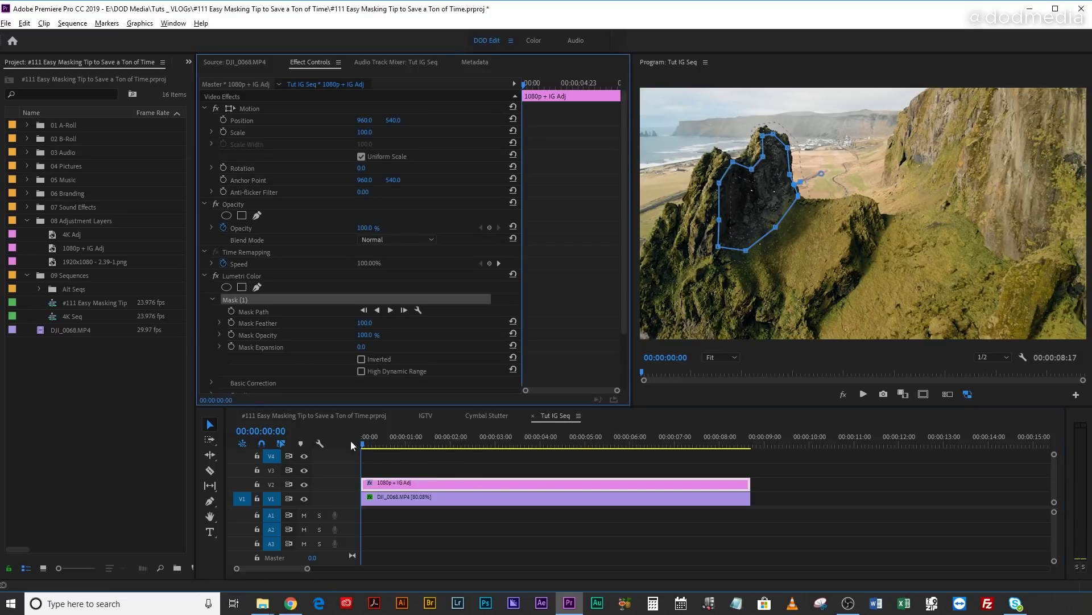
drag(350, 440, 755, 445)
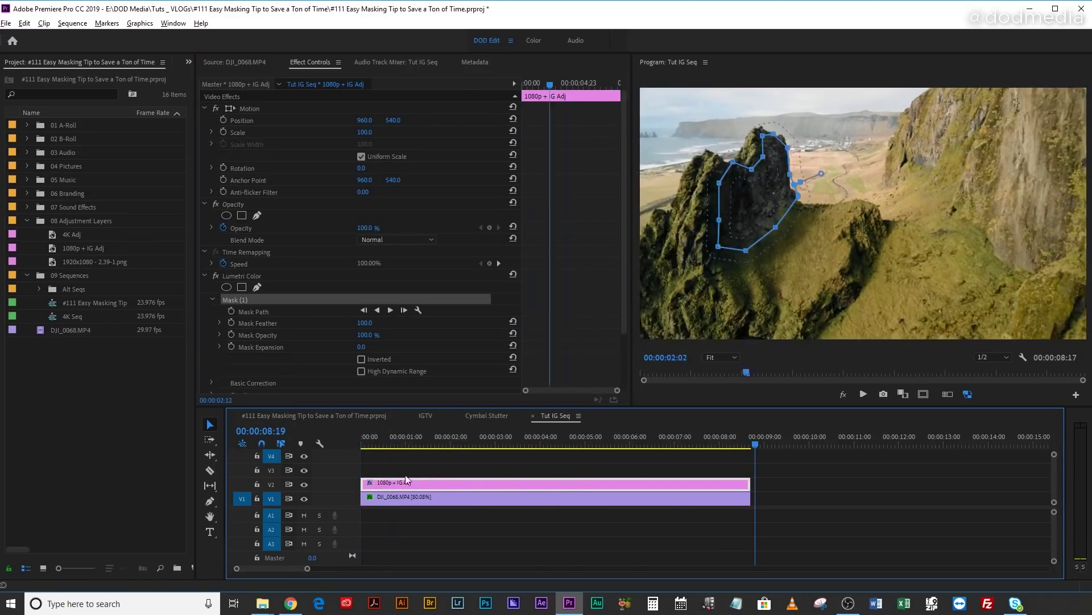
drag(406, 480, 324, 490)
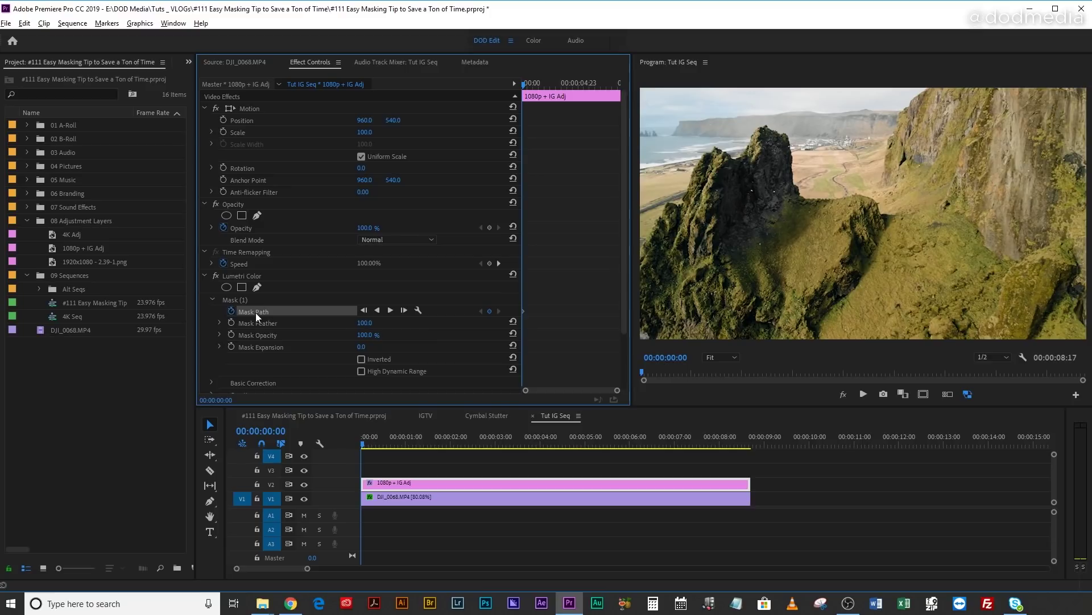
- Step forward one frame from the clip's first frame
key(Right)
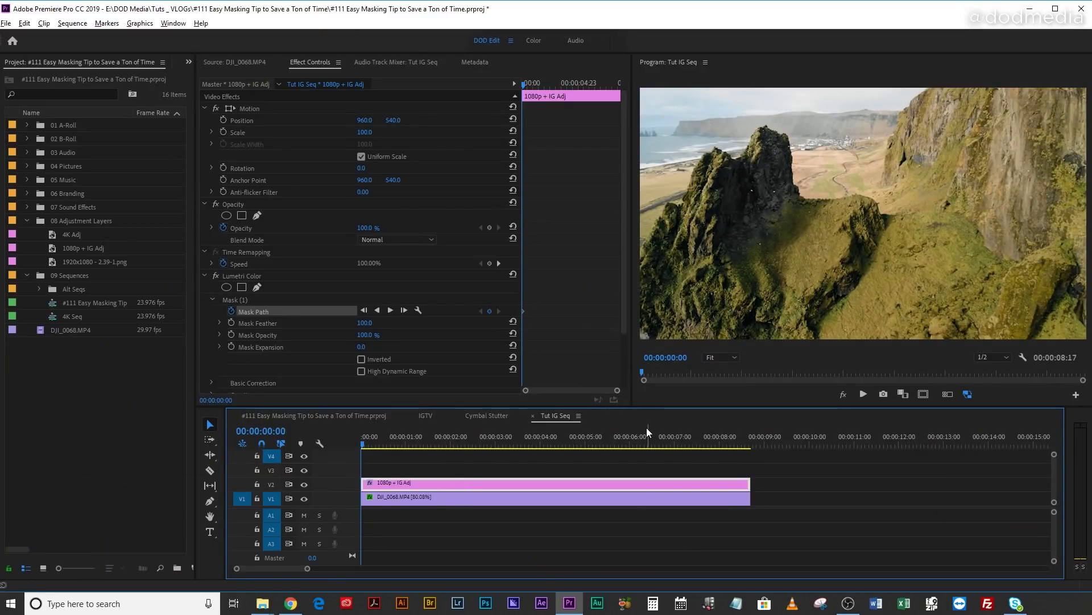
- Add a Mask Path keyframe on the clip's last frame, 00:00:08:16, then return to the start
key(End)
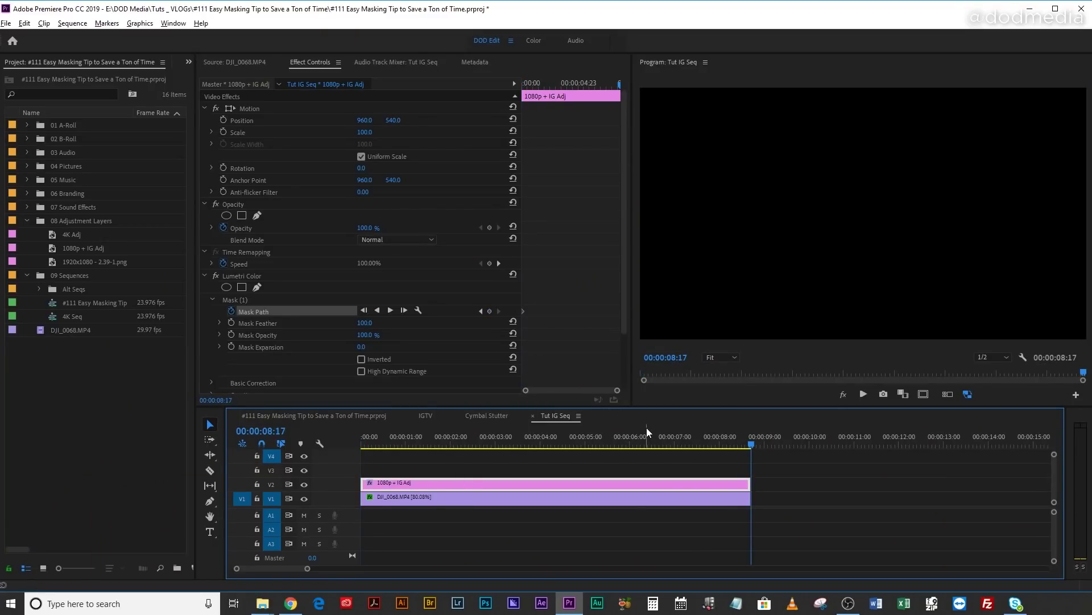
key(Left)
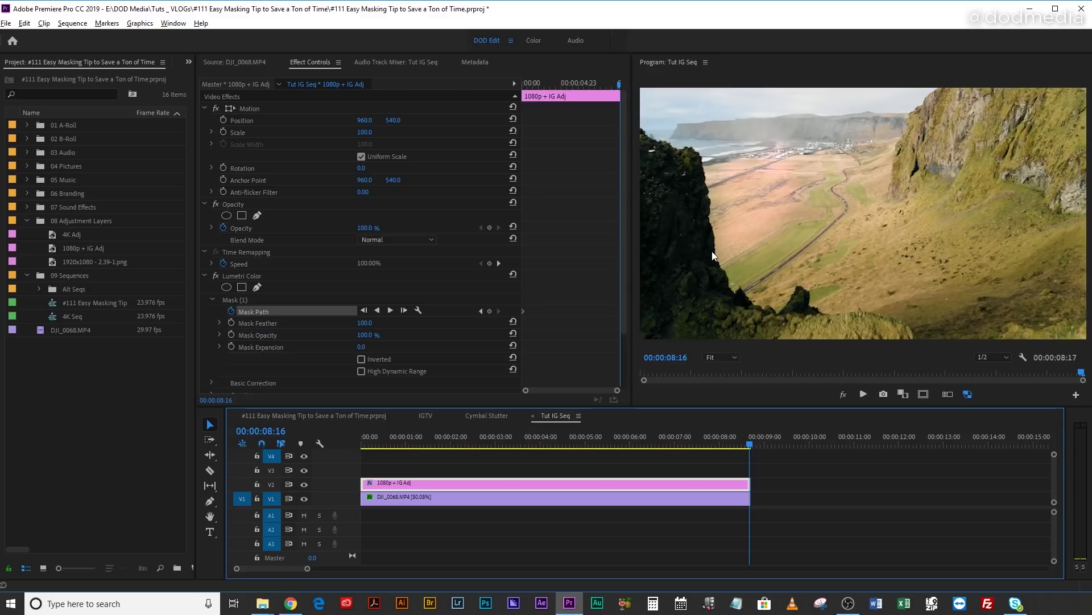
click(489, 311)
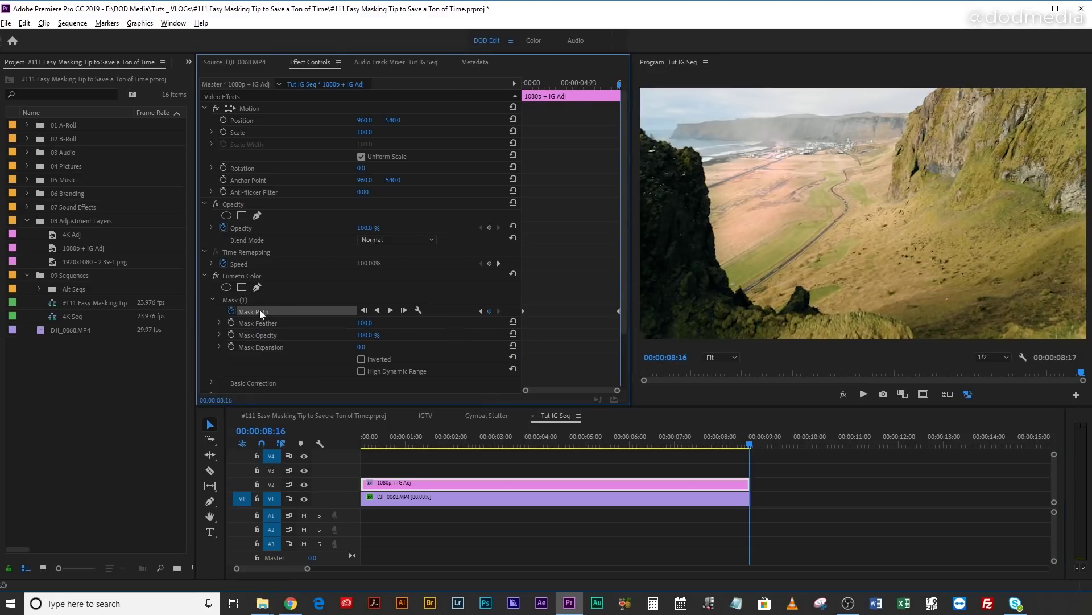
click(238, 299)
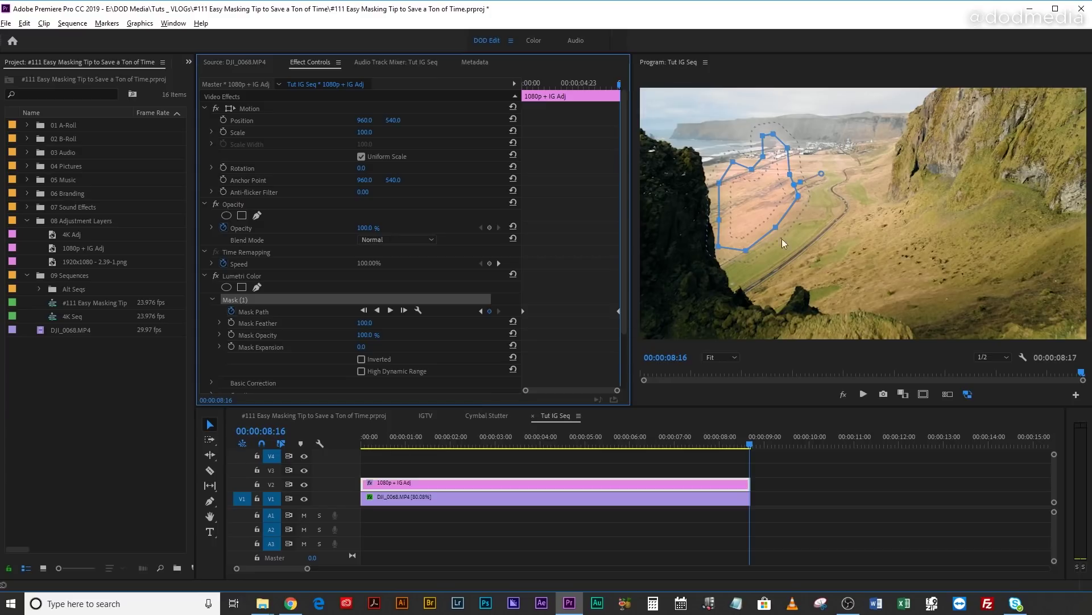
click(801, 226)
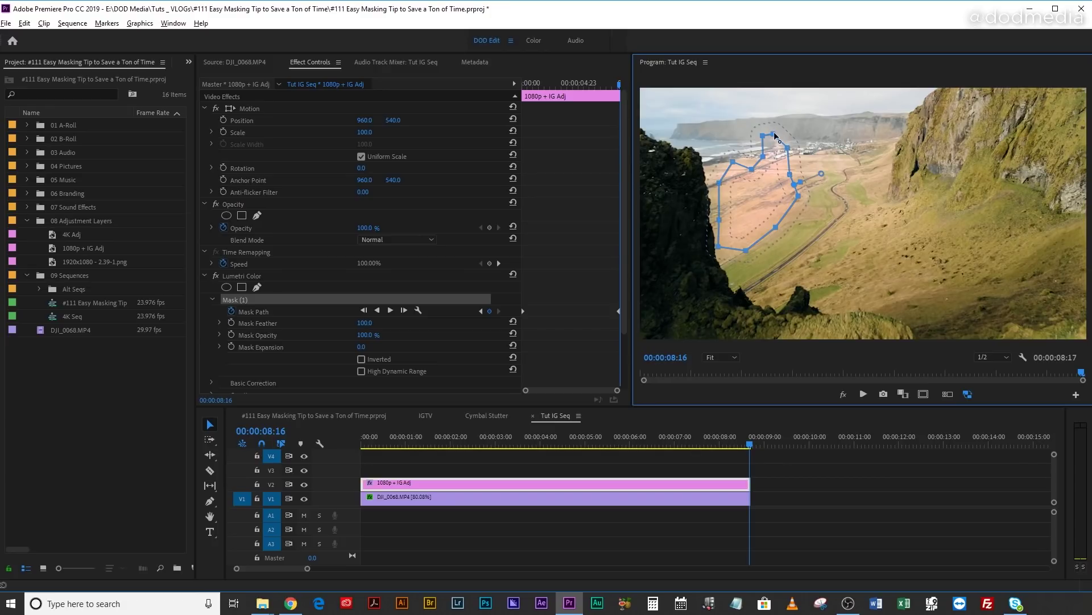
click(538, 444)
key(Home)
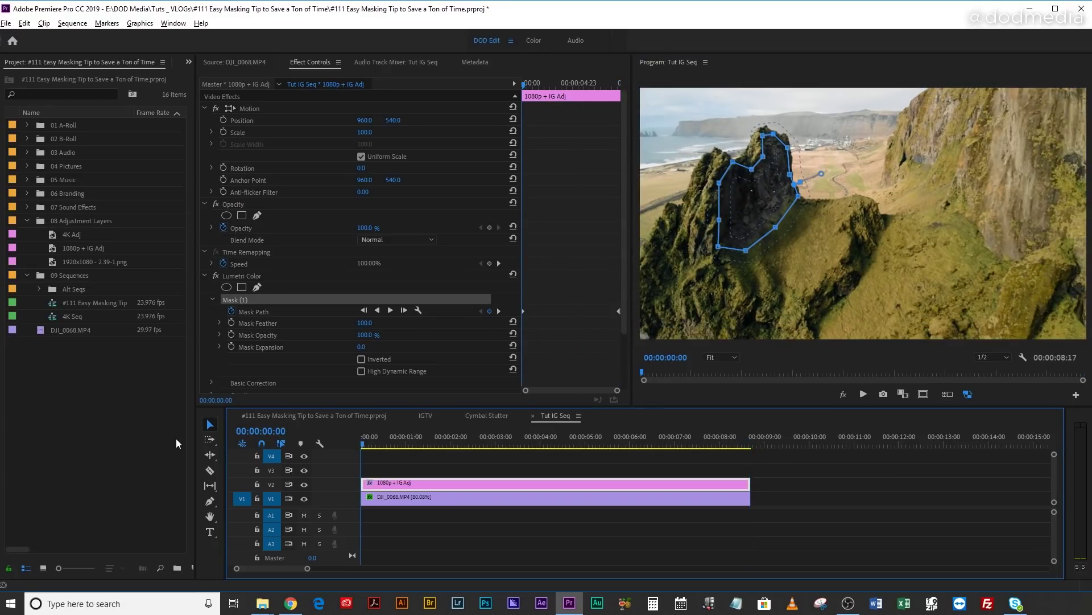
- On the last frame, drag the mask points left and down to hug the rock
drag(364, 442, 750, 443)
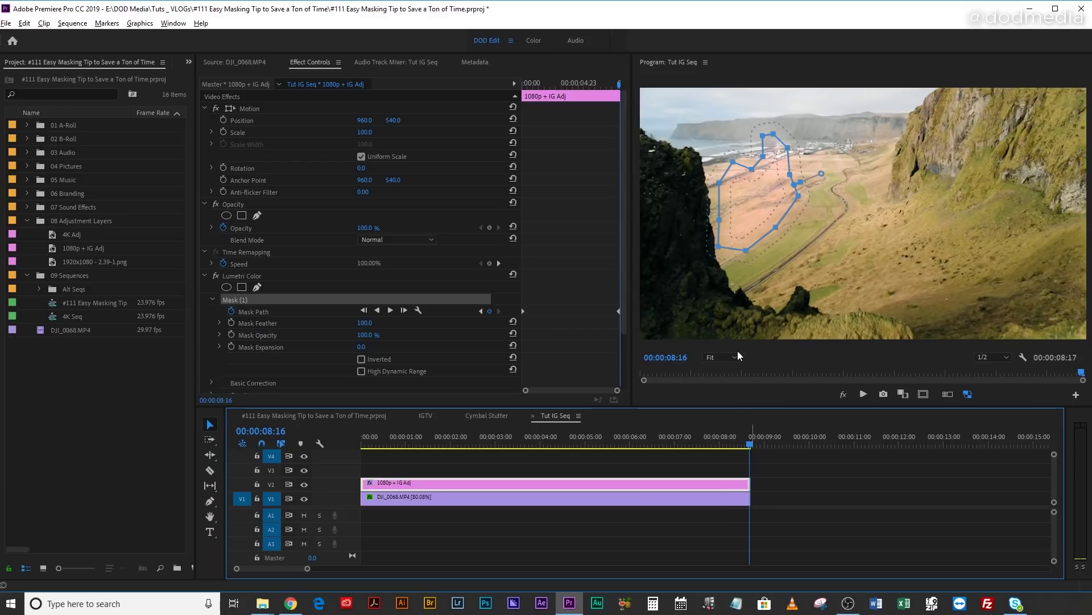
drag(773, 134, 678, 136)
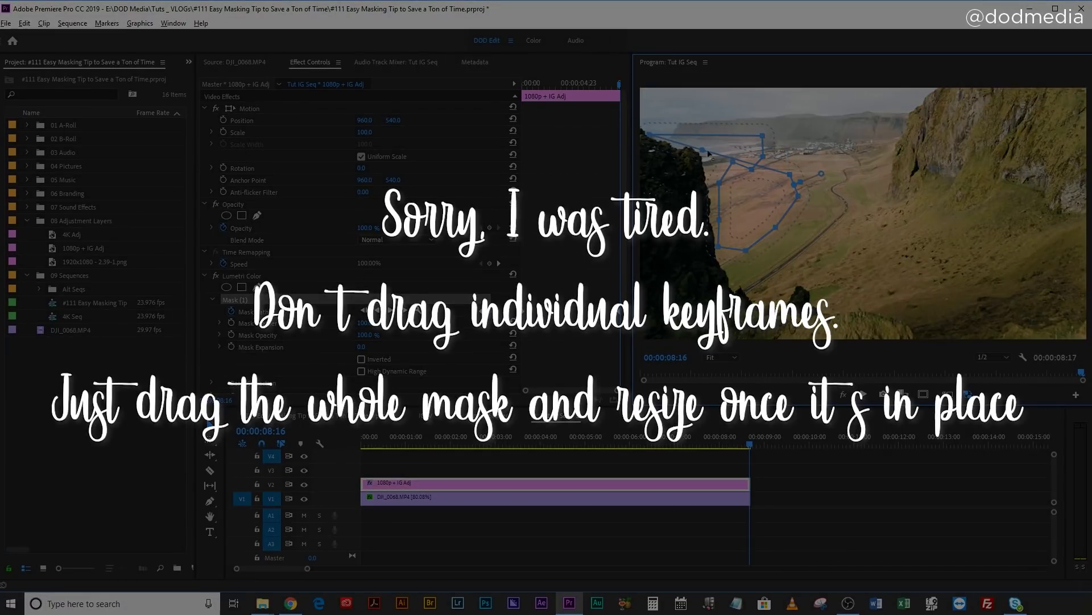
drag(791, 177, 716, 236)
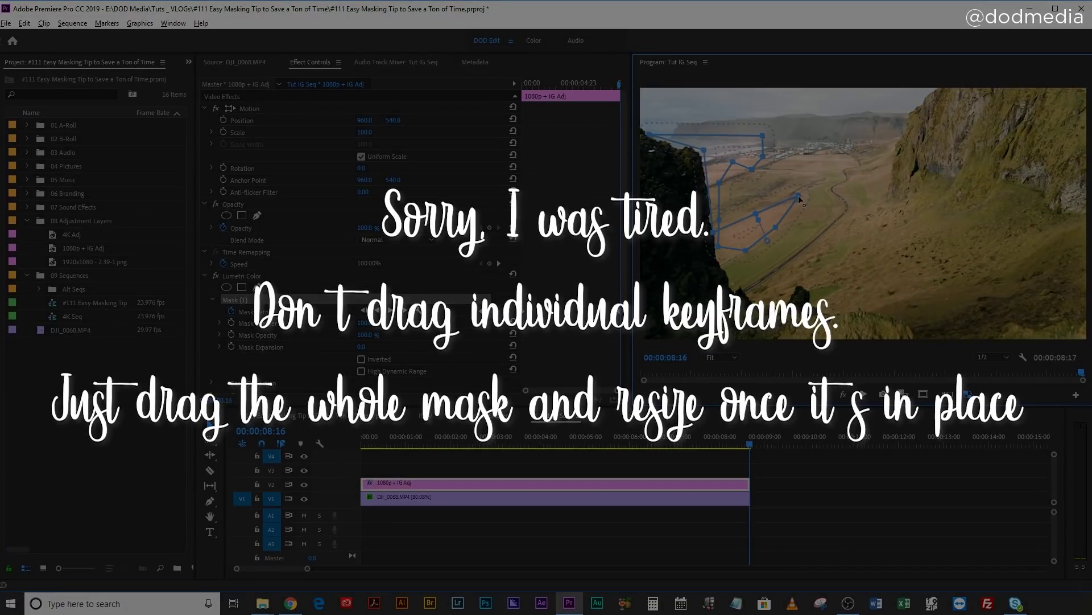
drag(797, 198, 697, 275)
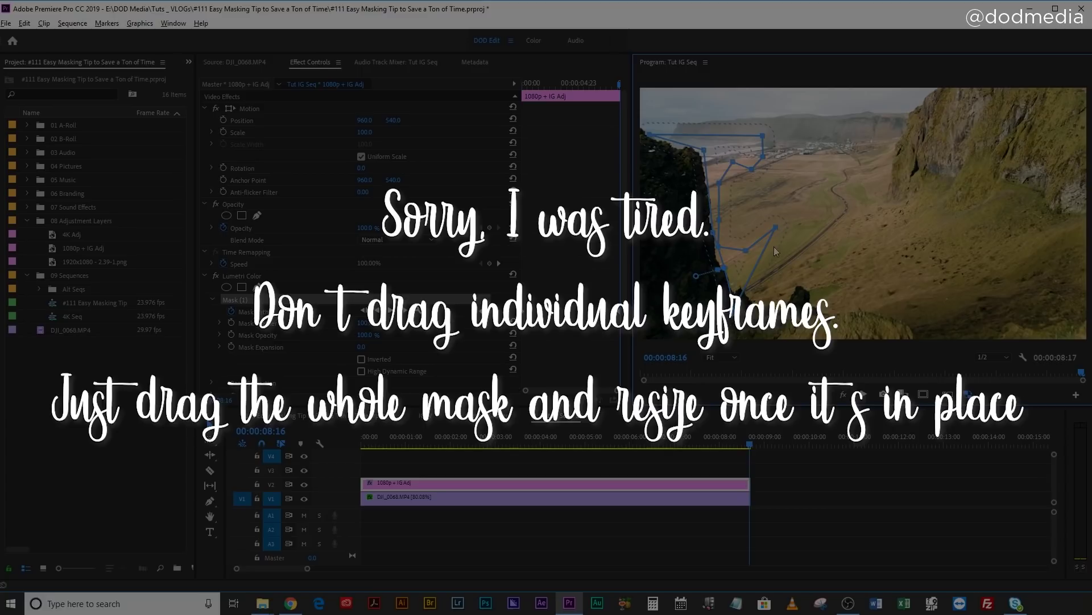
drag(775, 228, 731, 313)
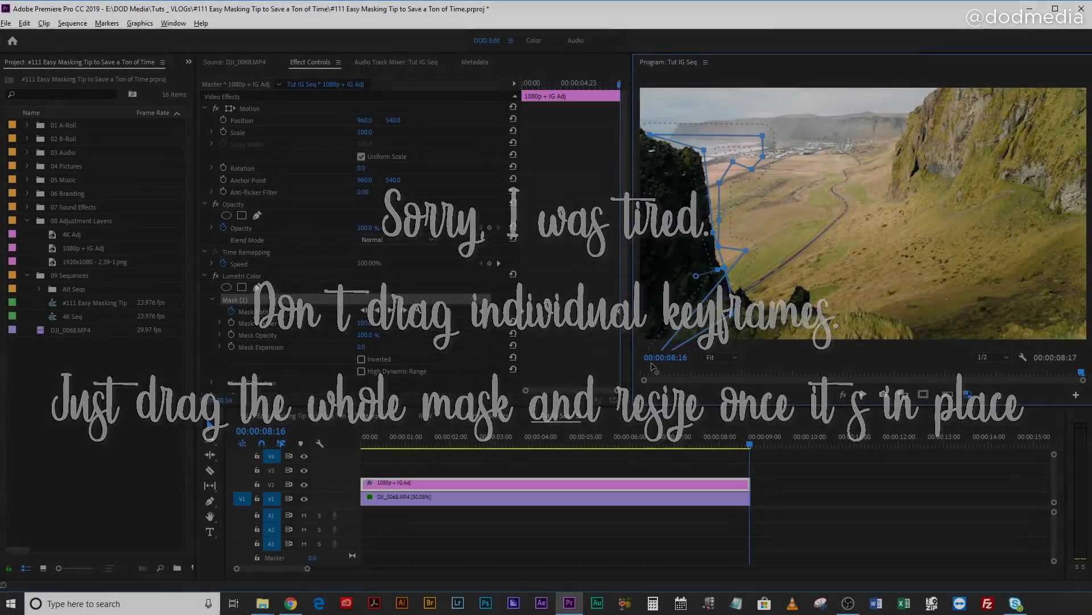
- At 25% zoom, stretch the mask's left side past the frame edge, then restore Fit
click(721, 358)
click(727, 394)
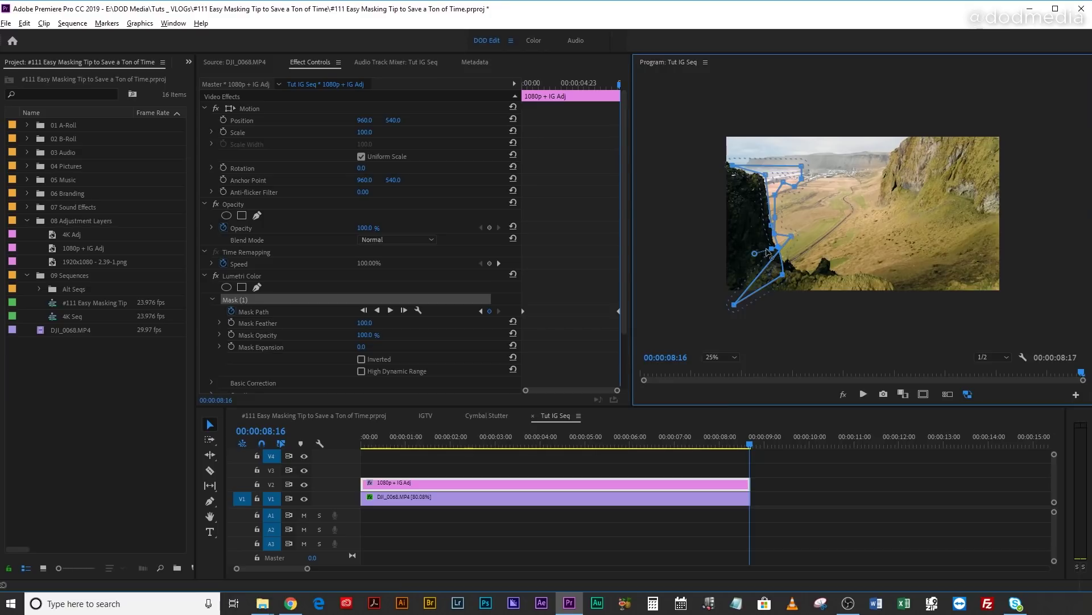
drag(768, 252, 667, 316)
mouse_move(739, 267)
mouse_down()
mouse_move(660, 264)
mouse_move(665, 194)
mouse_up()
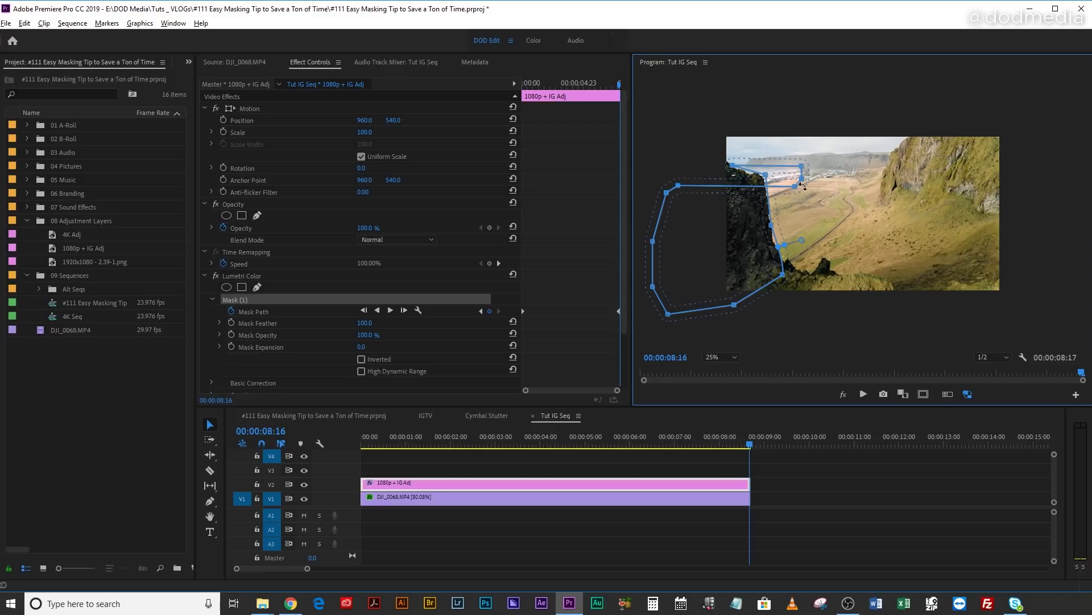
drag(709, 181, 687, 180)
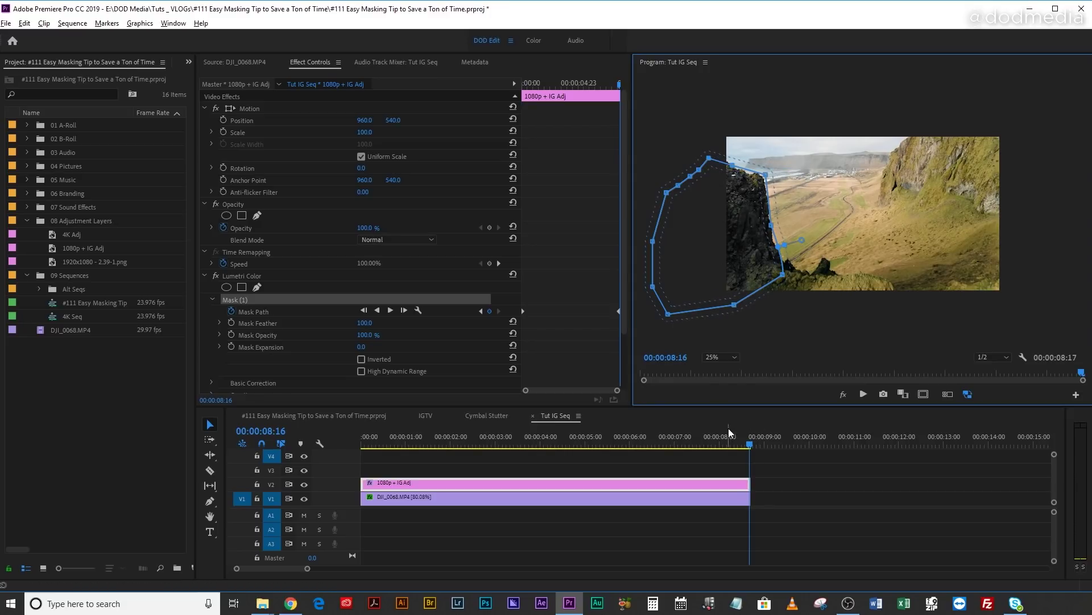
click(726, 359)
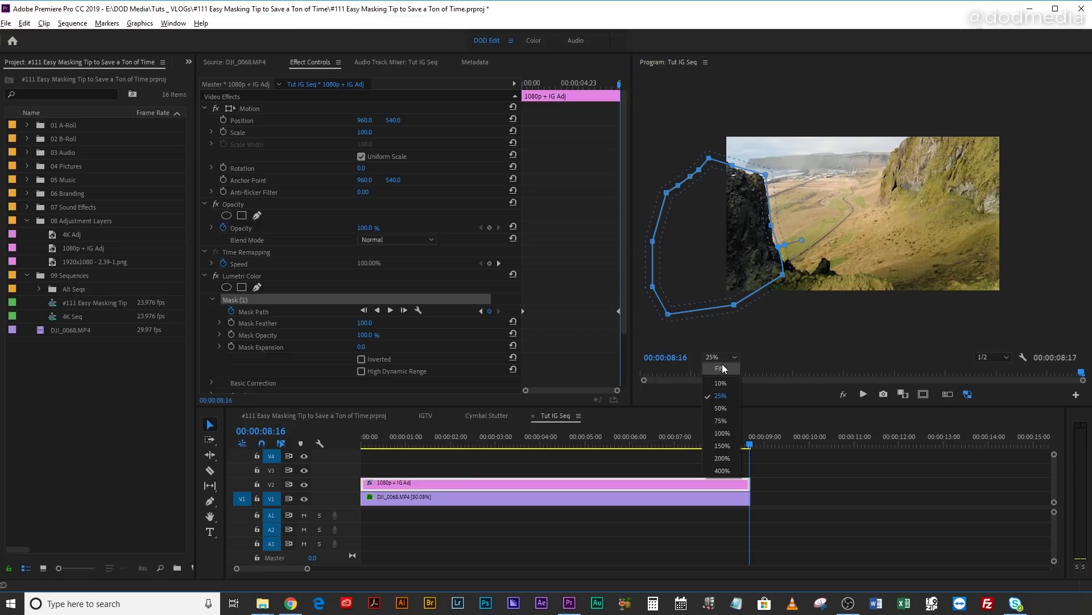
click(724, 368)
drag(746, 438, 261, 468)
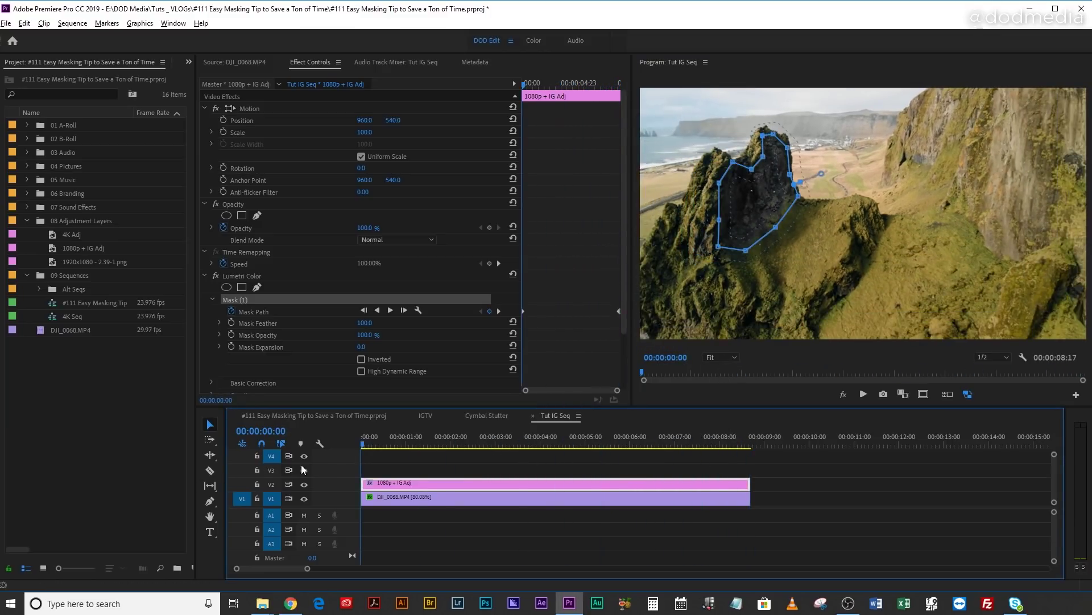
- Scrub the playhead to the clip's midpoint, 00:00:04:12, to set a Mask Path keyframe
drag(367, 441, 269, 461)
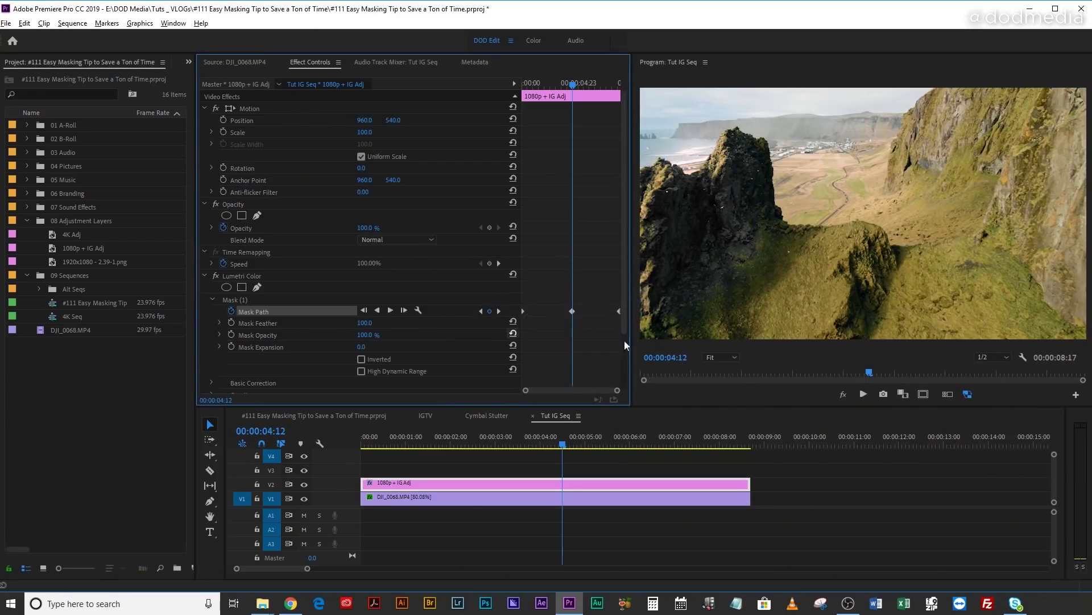
- Shift Mask (1) up and right onto the rock spire, then scrub back and forward to check tracking
click(241, 301)
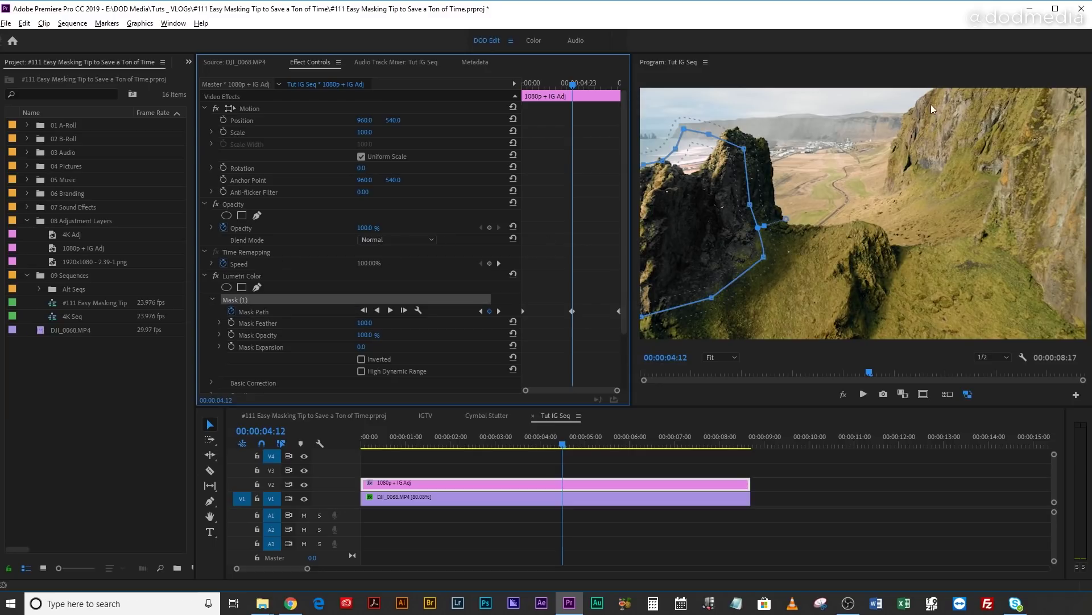
drag(705, 228, 738, 220)
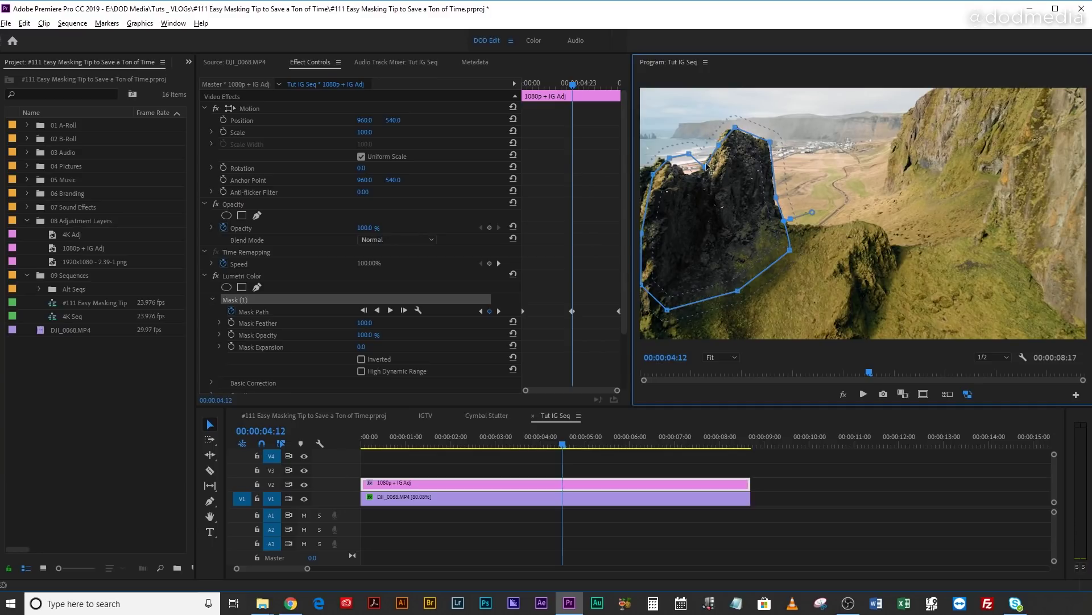
drag(367, 444, 369, 484)
drag(626, 476, 254, 510)
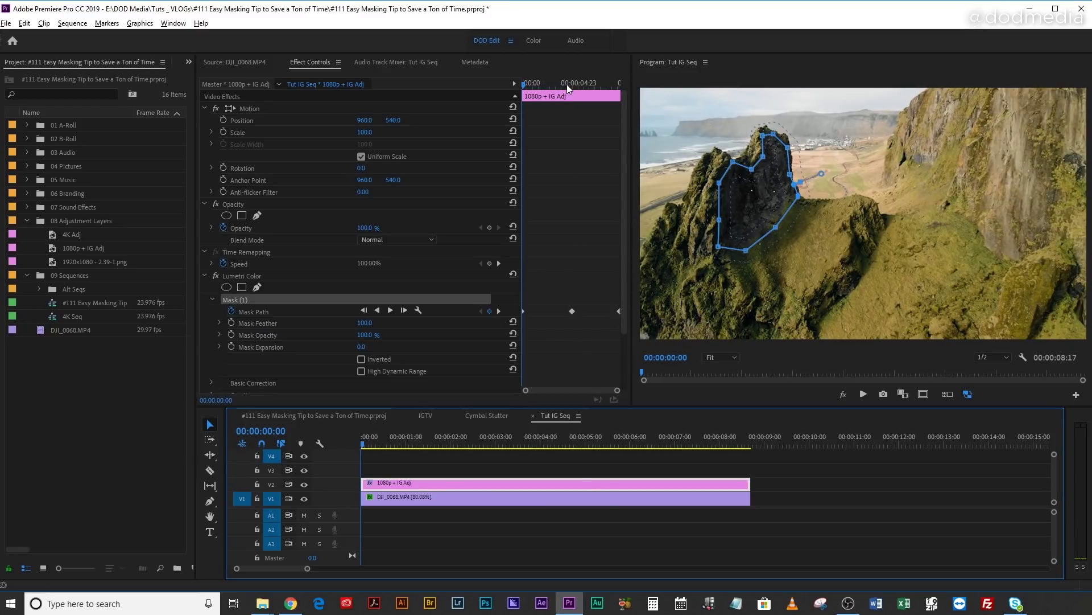
- At 00:00:06:17, pull the mask's top-left point down onto the rock and zoom the monitor to 25%
click(599, 83)
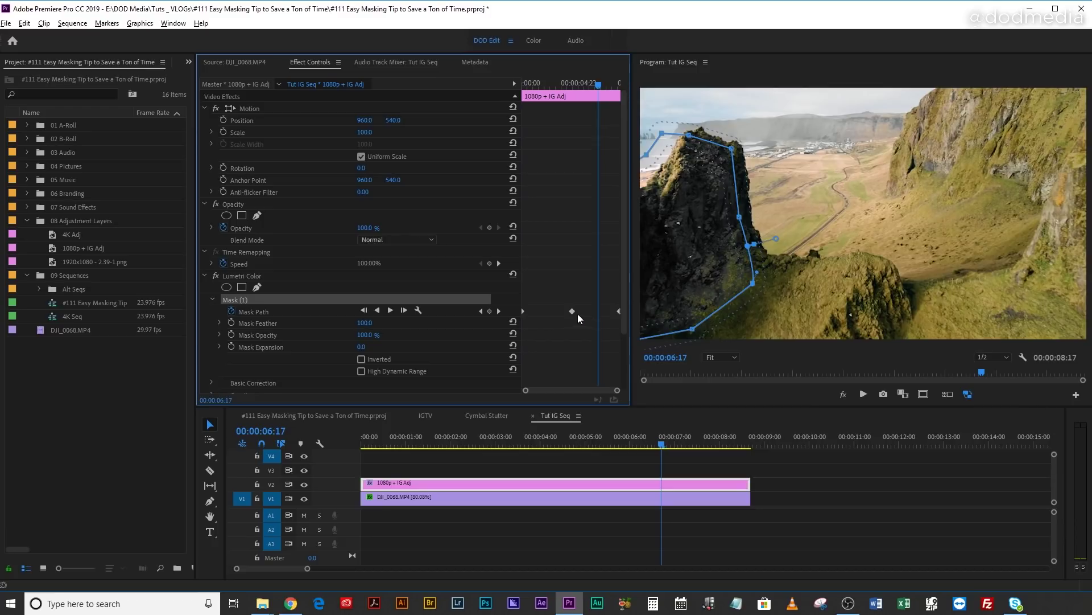
click(661, 135)
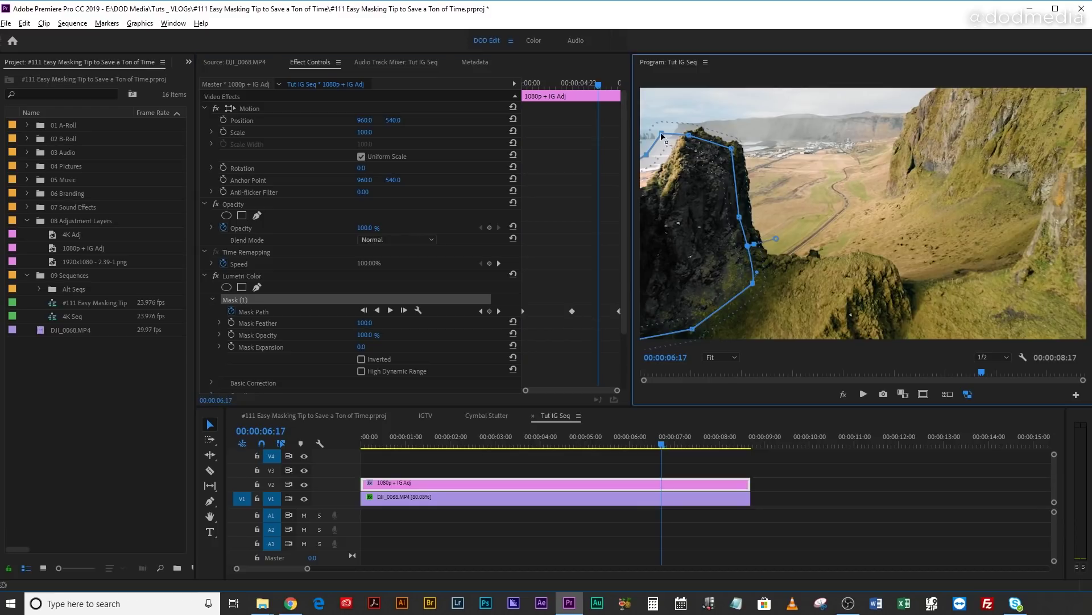
drag(646, 157, 651, 181)
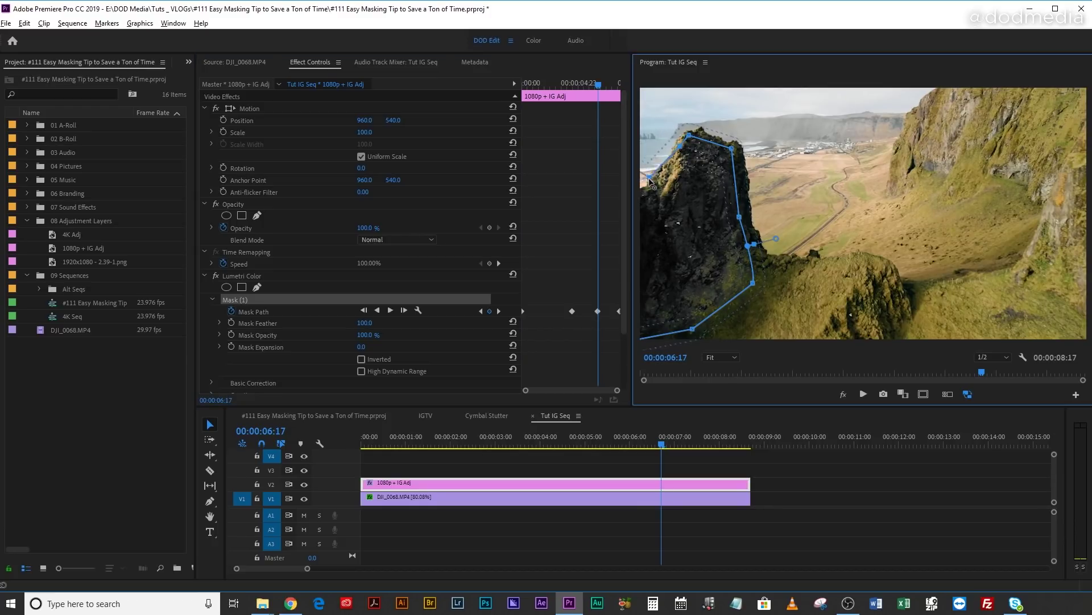
click(722, 358)
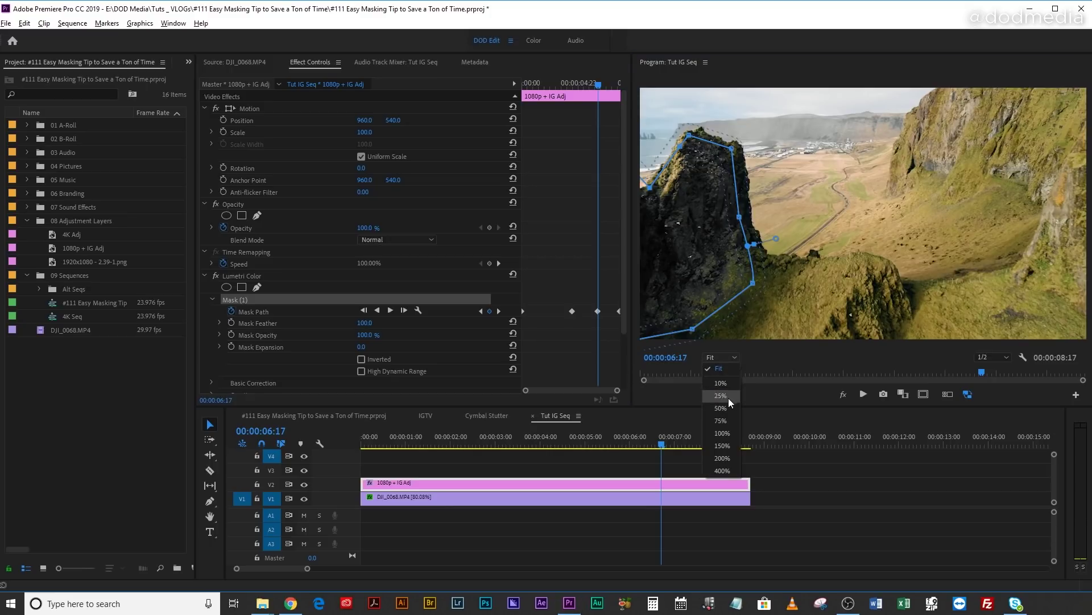
click(718, 394)
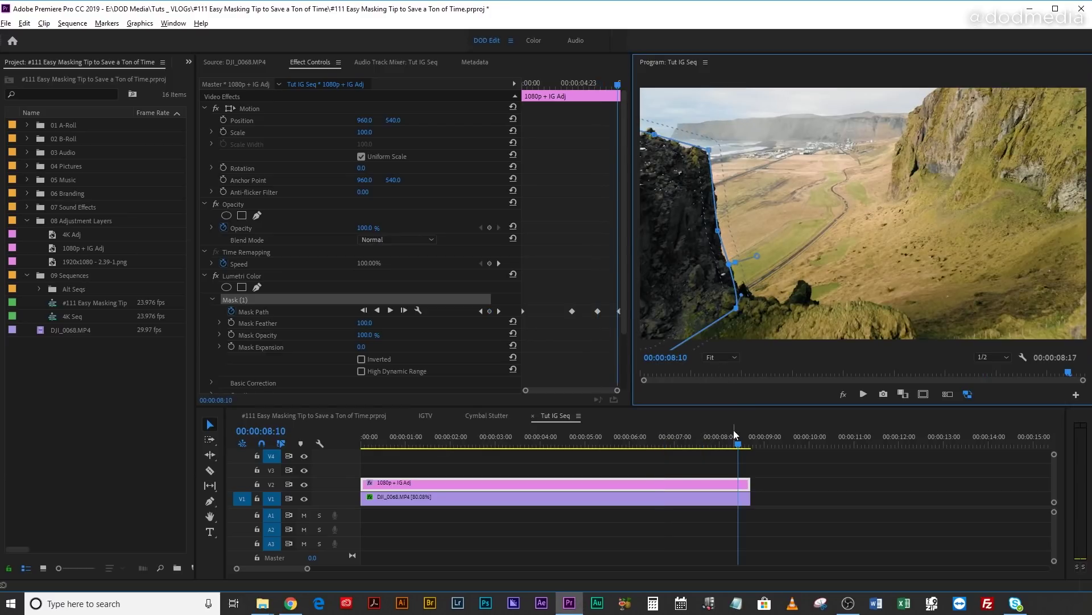
- Review the mask tracking from the clip start, then adjust Mask (1) at 00:00:02:05
drag(734, 434, 362, 438)
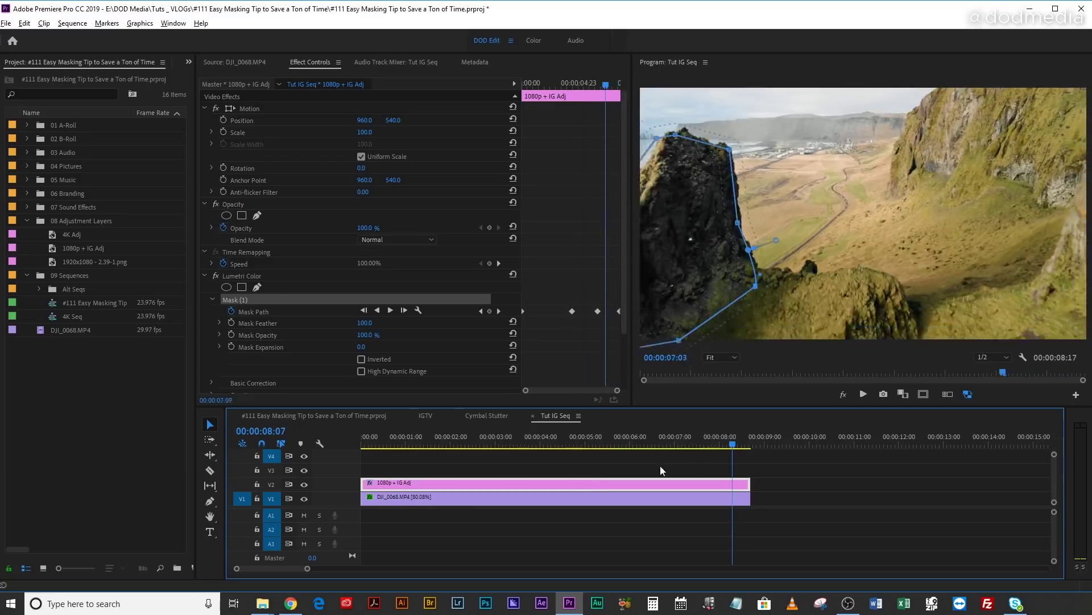
drag(370, 498, 560, 506)
drag(581, 444, 475, 475)
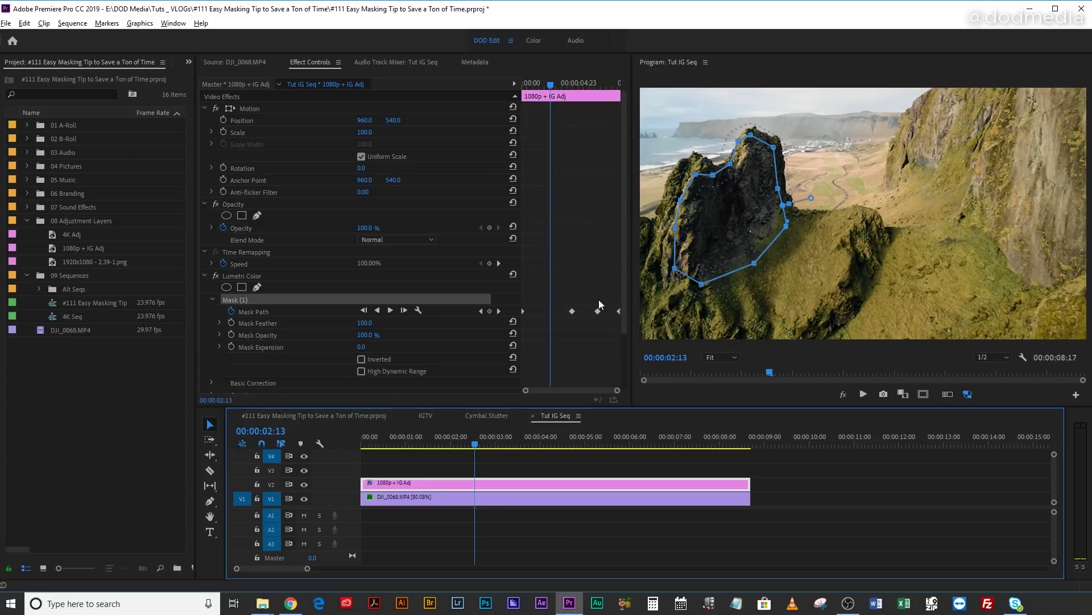
drag(550, 85, 548, 87)
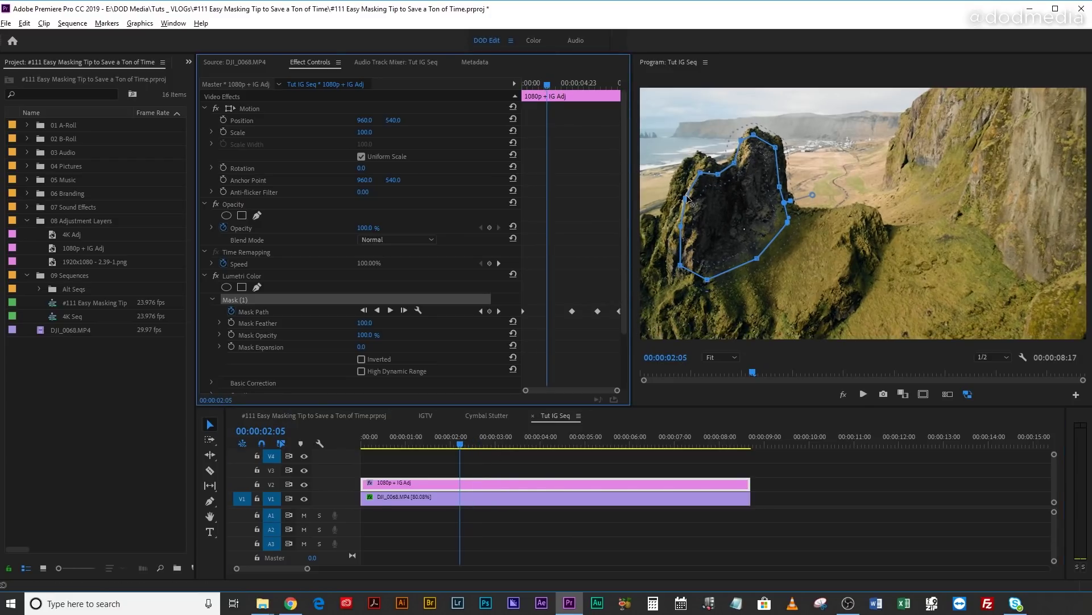
click(685, 231)
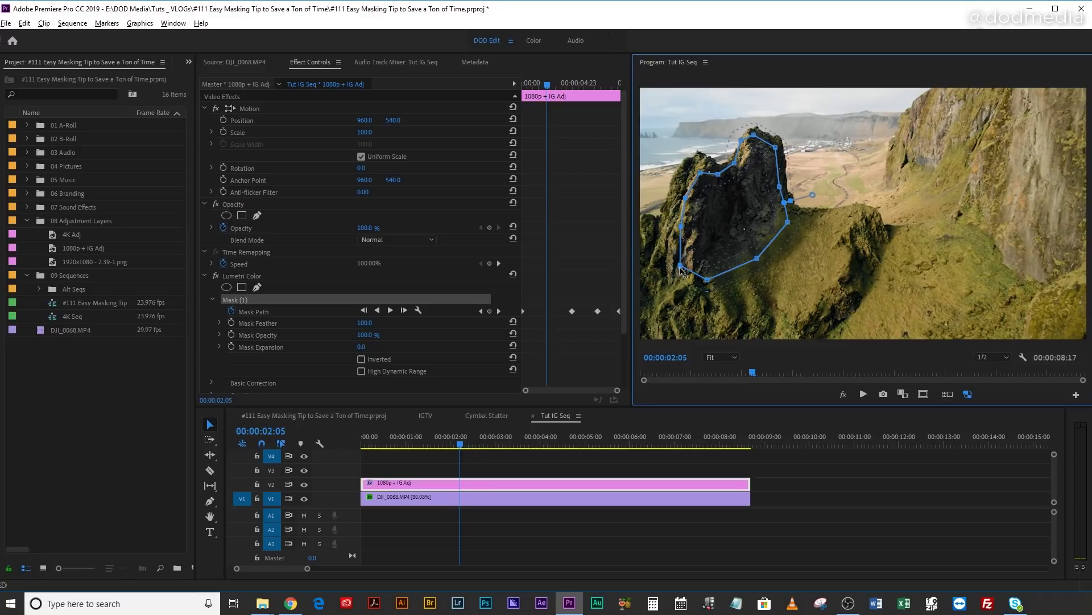
click(473, 468)
key(space)
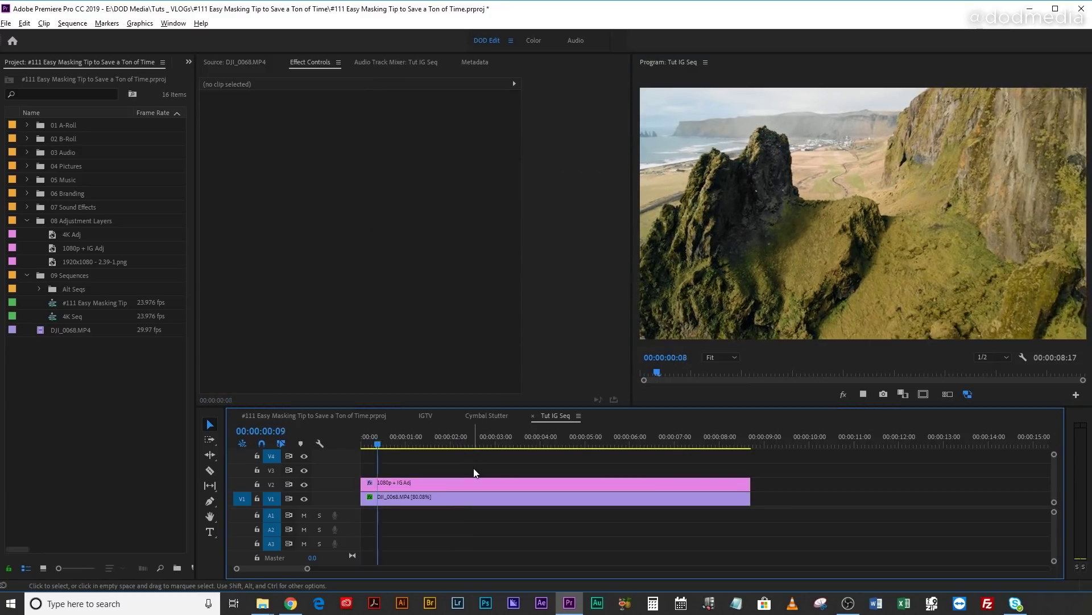